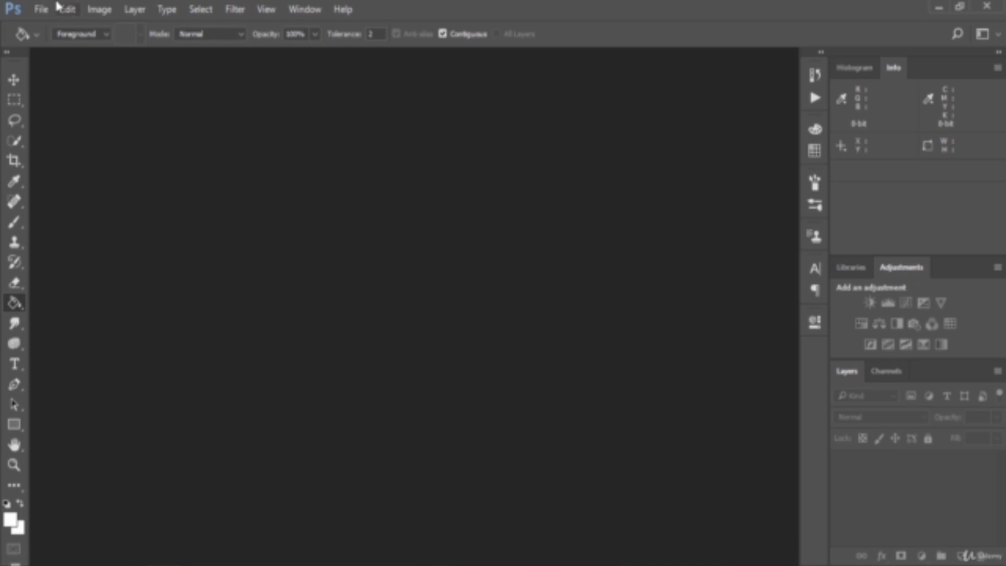
# Open 3-kids.jpg, unlock its background layer and duplicate it.
pyautogui.click(42, 9)
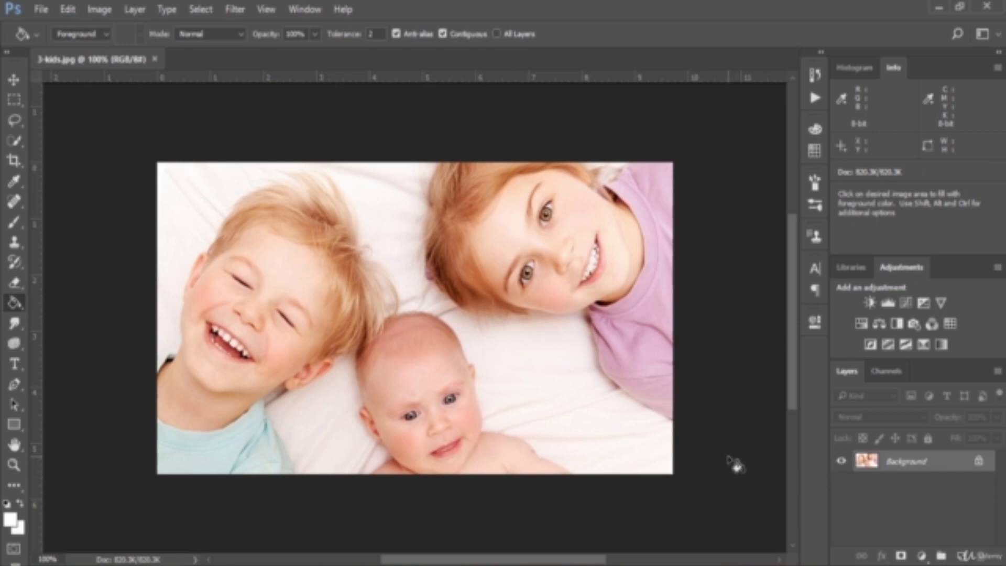
pyautogui.click(978, 463)
pyautogui.hotkey('ctrl', 'j')
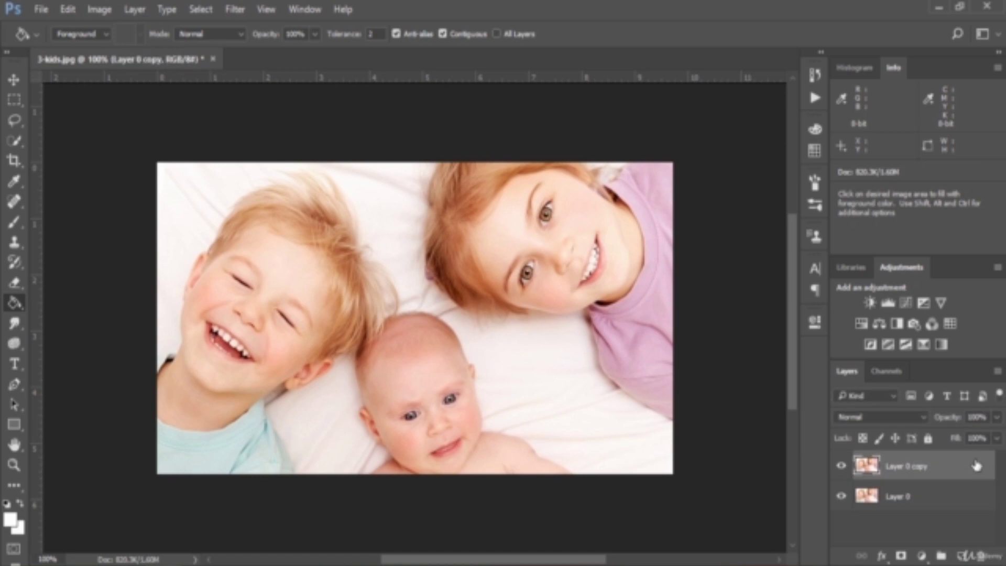
# Set both Layer 0 copy and Layer 0 to Multiply and repeatedly duplicate Layer 0 to darken the photo.
pyautogui.click(888, 417)
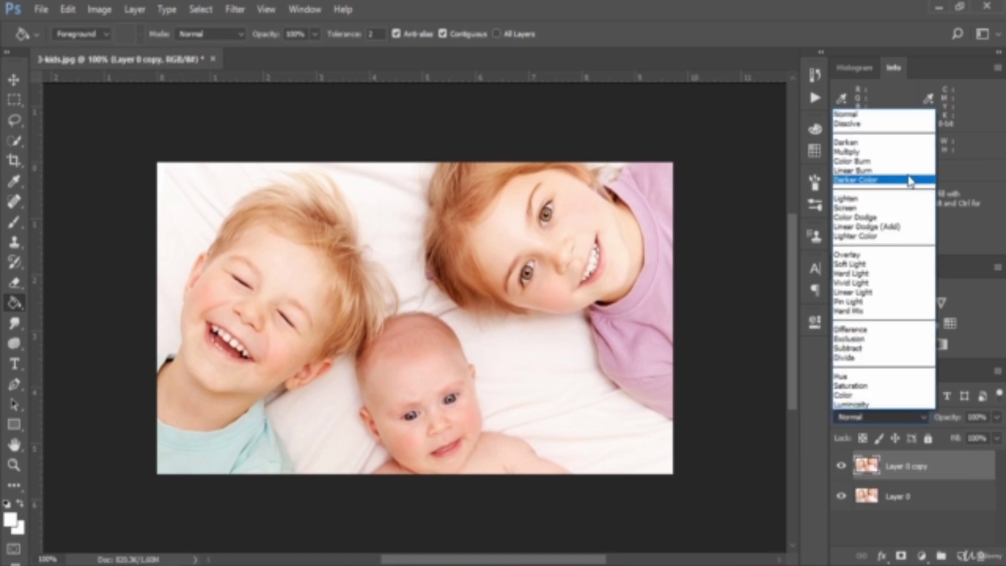
pyautogui.click(889, 151)
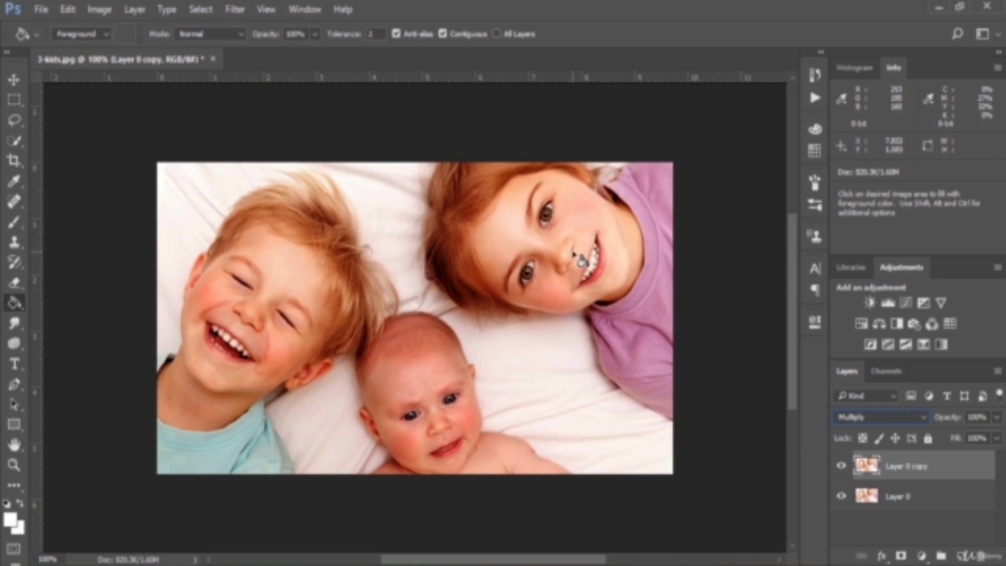
pyautogui.click(931, 497)
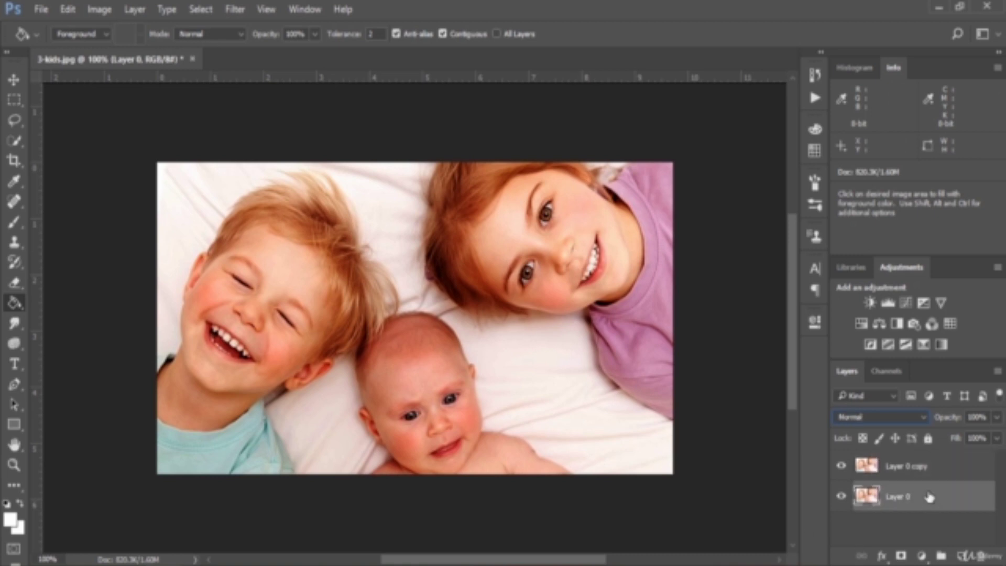
pyautogui.click(894, 418)
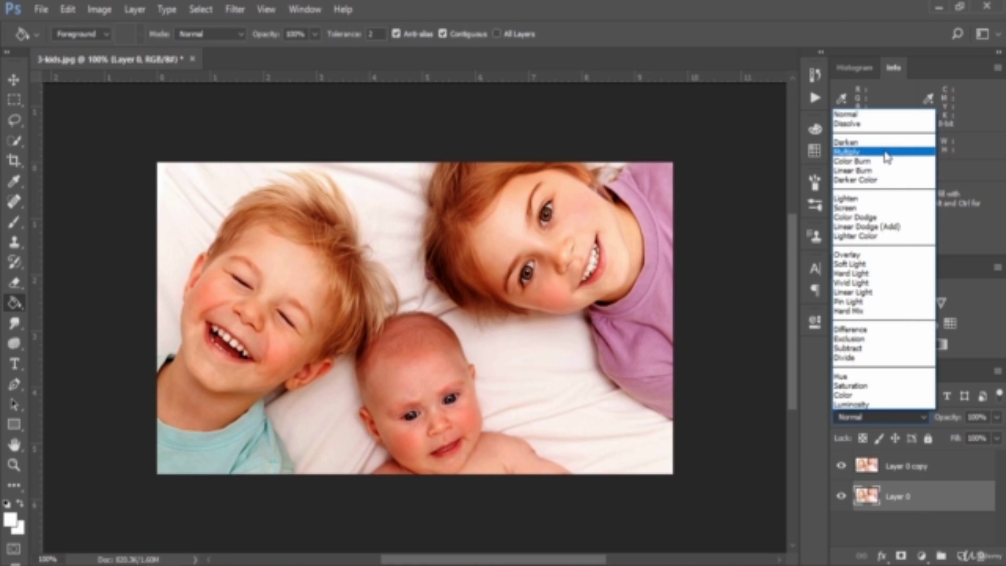
pyautogui.click(887, 153)
pyautogui.moveTo(950, 509); pyautogui.dragTo(962, 554)
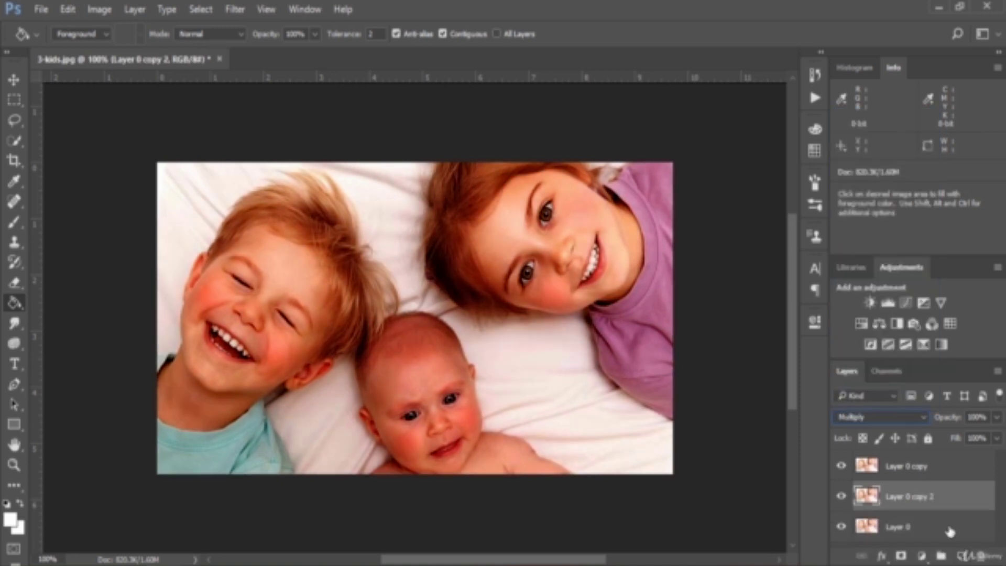
pyautogui.moveTo(945, 497); pyautogui.dragTo(962, 554)
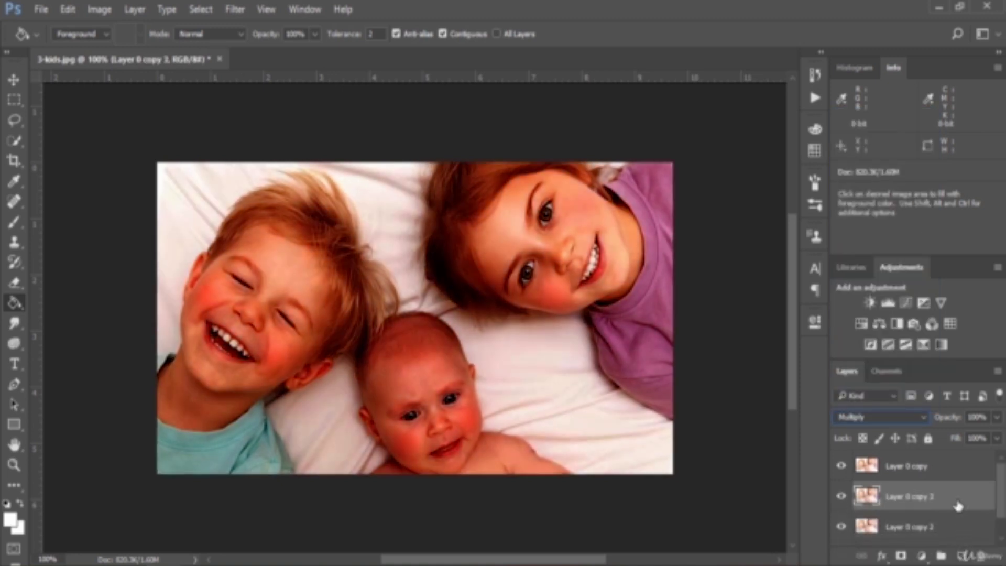
pyautogui.moveTo(954, 496); pyautogui.dragTo(962, 554)
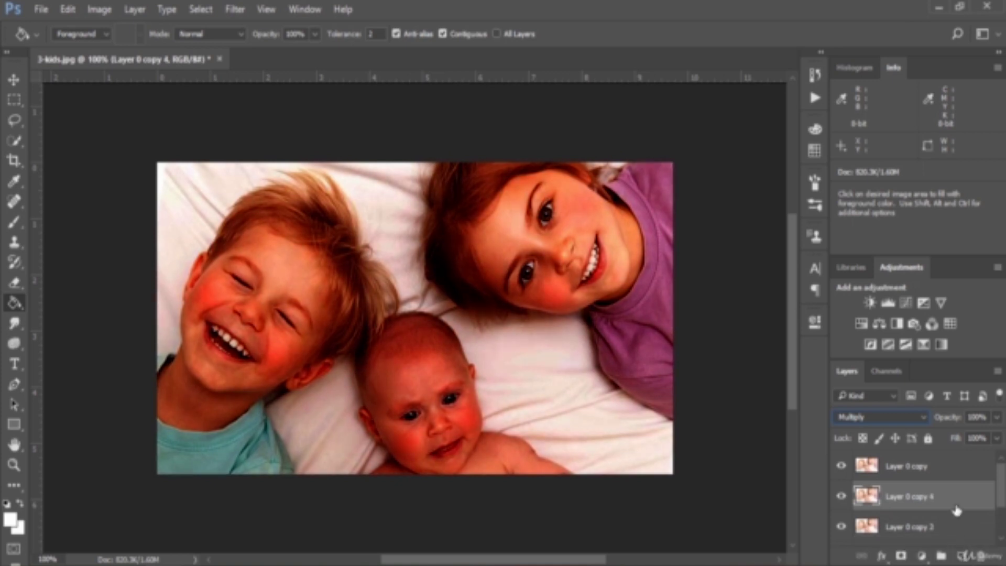
pyautogui.moveTo(954, 497); pyautogui.dragTo(964, 557)
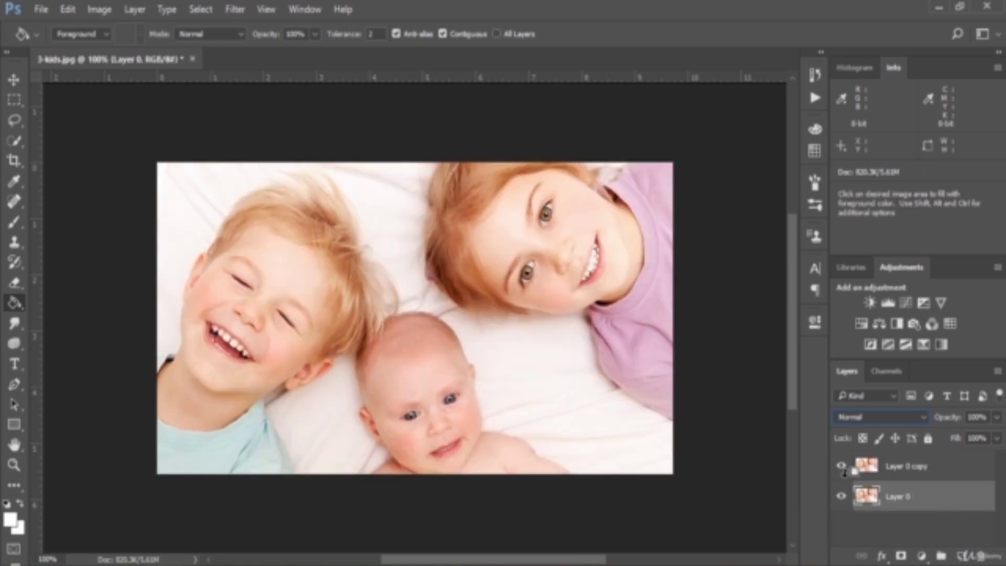
# Set the blend mode of Layer 0 copy to Multiply.
pyautogui.click(890, 465)
pyautogui.press('v')
pyautogui.click(902, 417)
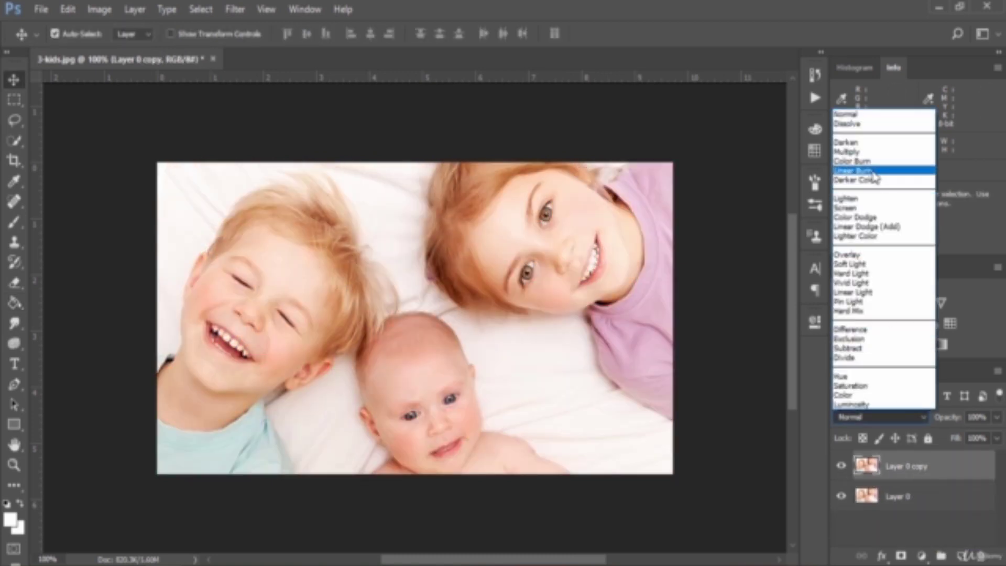
pyautogui.click(867, 151)
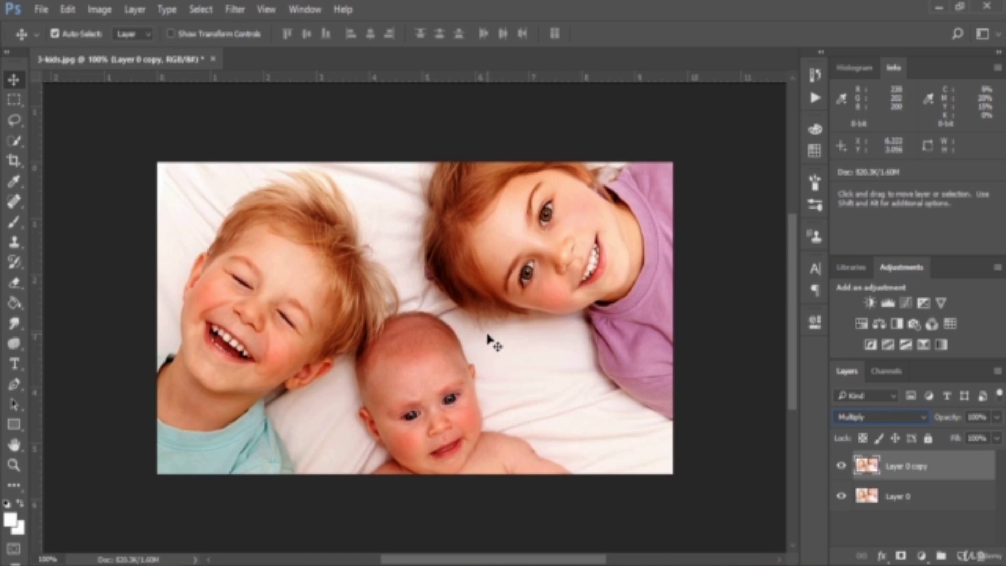
# Create a new 1366 × 768 pixel RGB document at 72 pixels/inch with a white background.
pyautogui.click(41, 9)
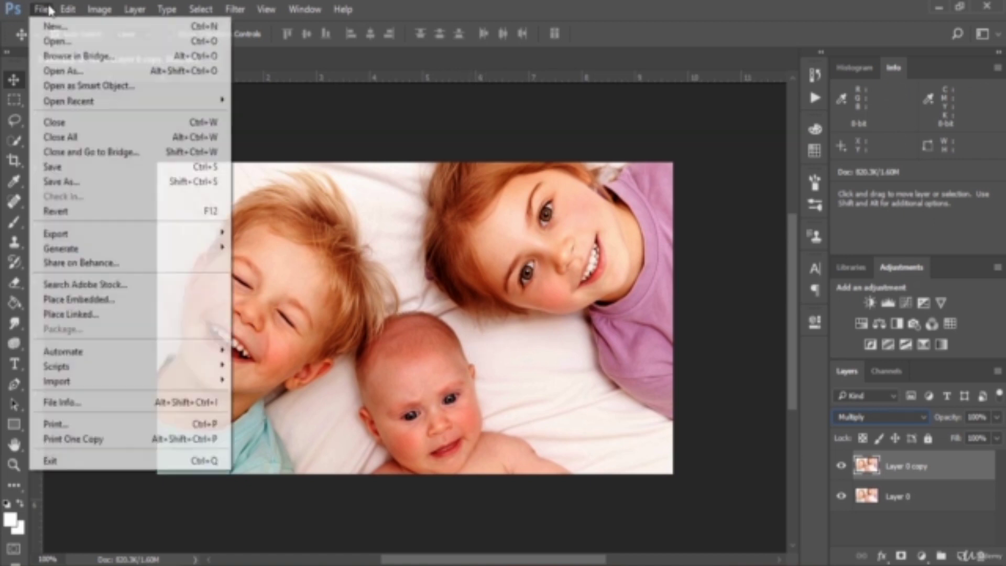
pyautogui.click(52, 27)
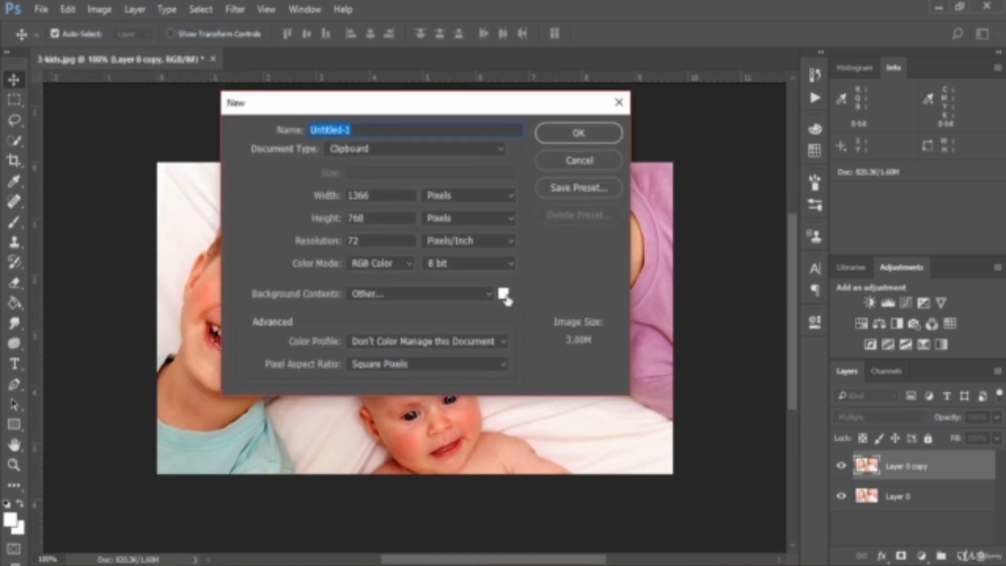
pyautogui.click(570, 129)
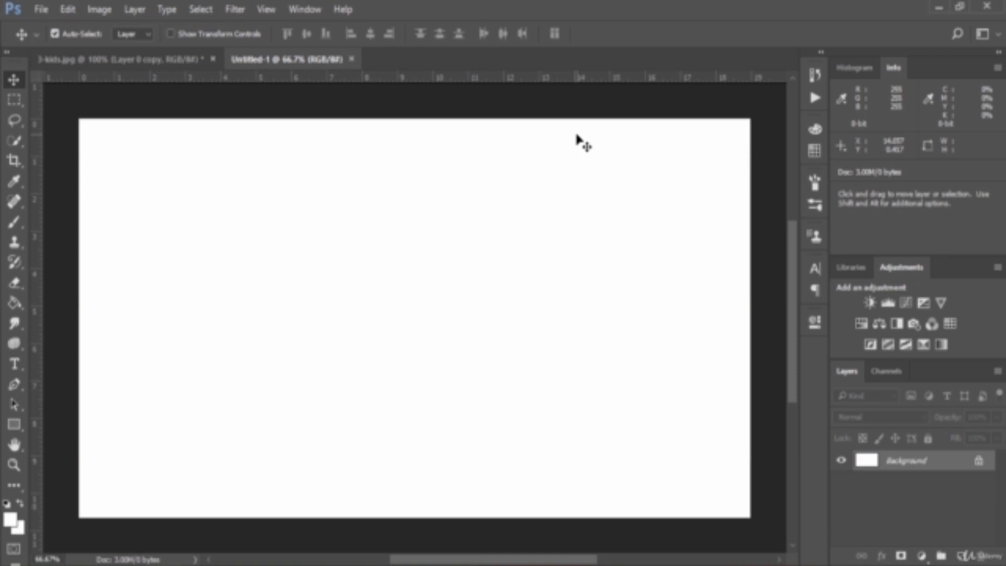
# Draw a rectangle about 697 × 779 px over the left half of the canvas and fill it with dark gray.
pyautogui.click(15, 424)
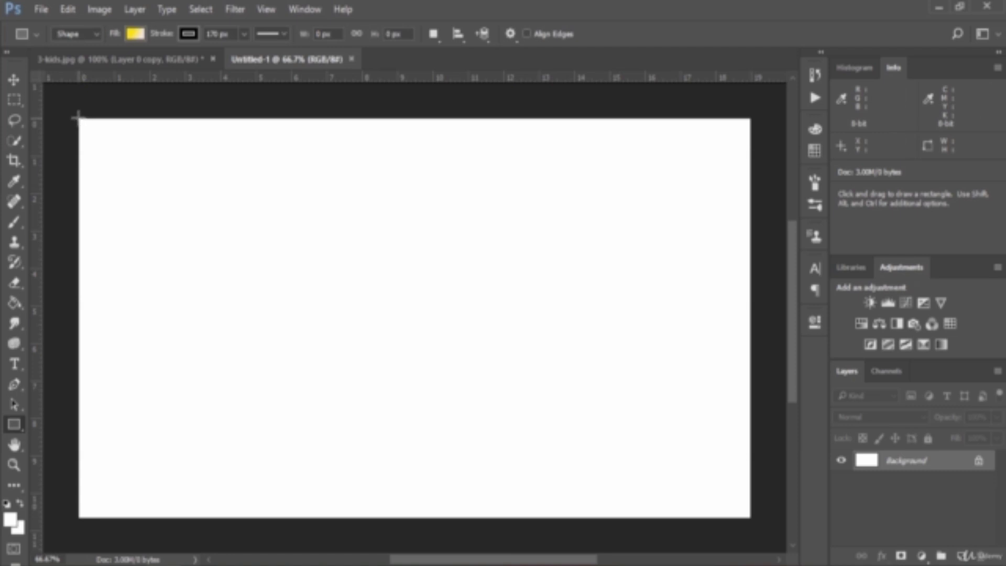
pyautogui.moveTo(77, 117); pyautogui.dragTo(420, 523)
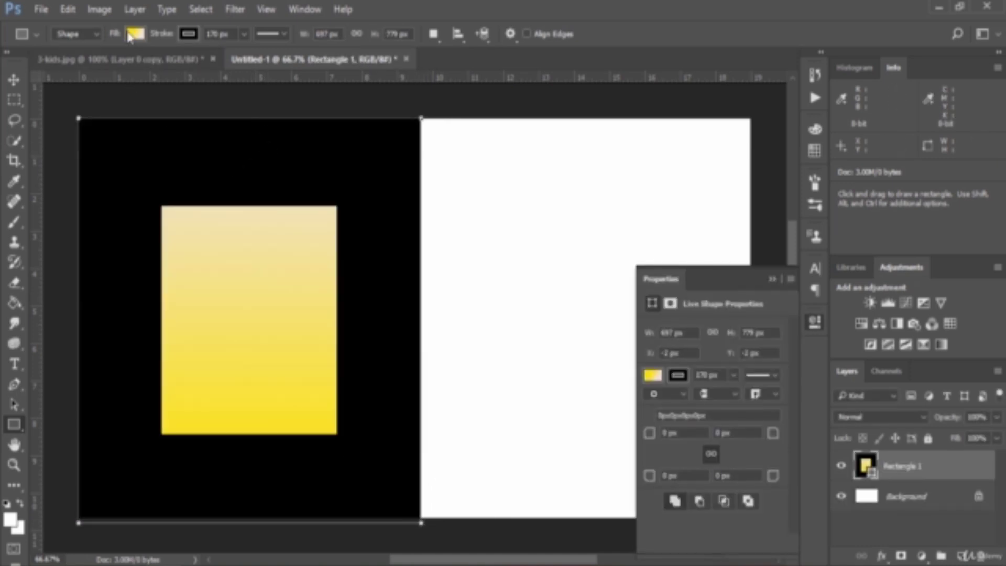
pyautogui.click(132, 34)
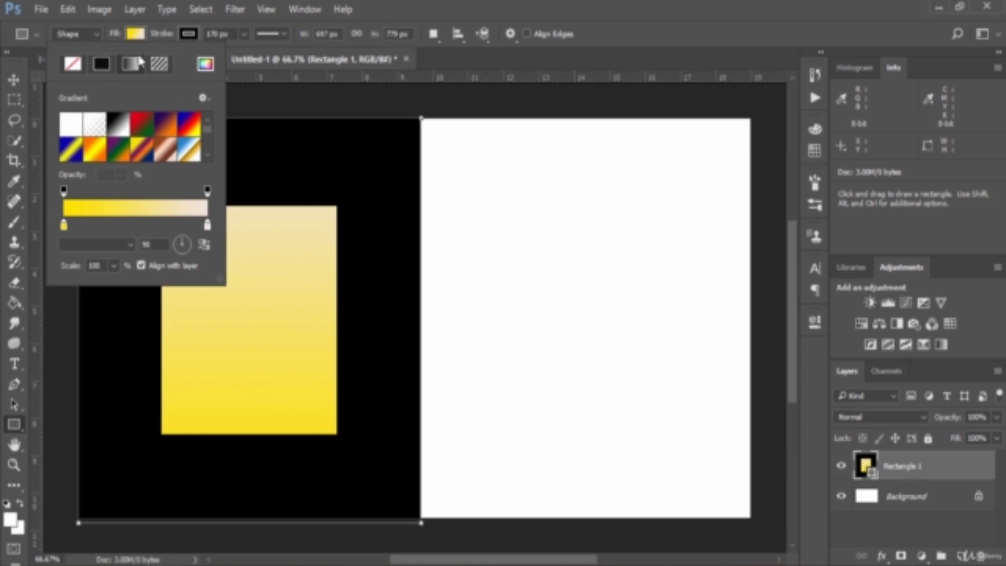
pyautogui.click(205, 64)
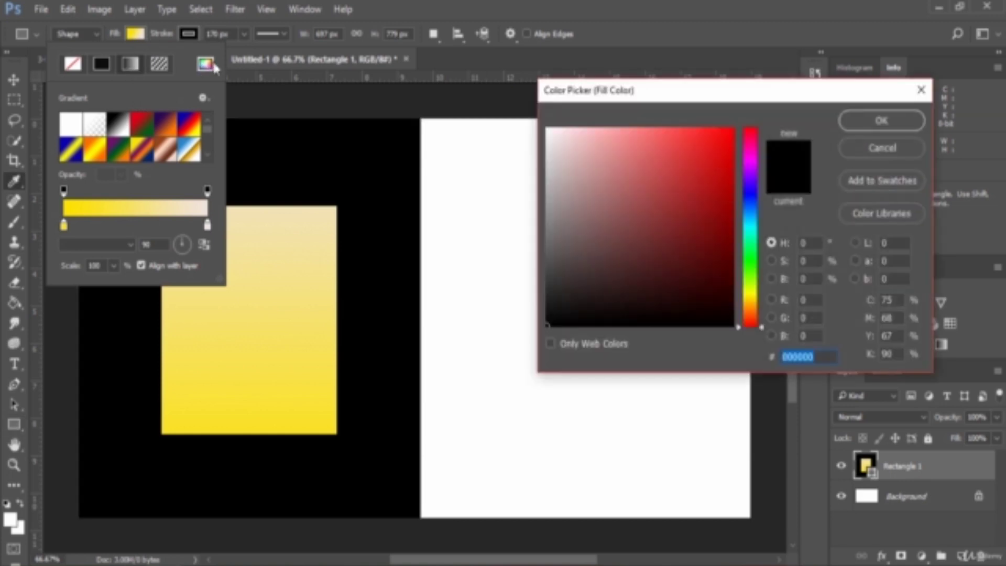
pyautogui.click(859, 149)
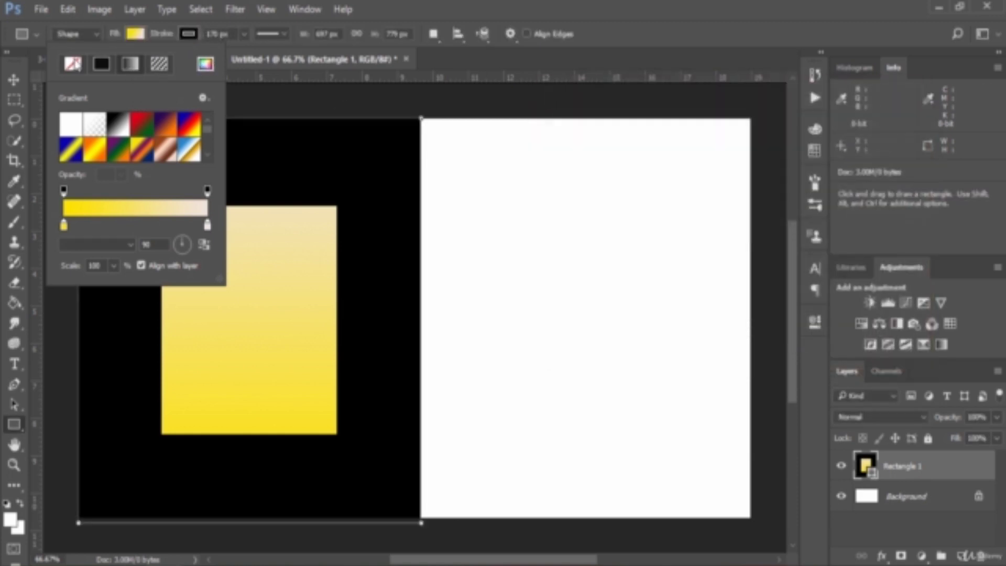
pyautogui.click(76, 66)
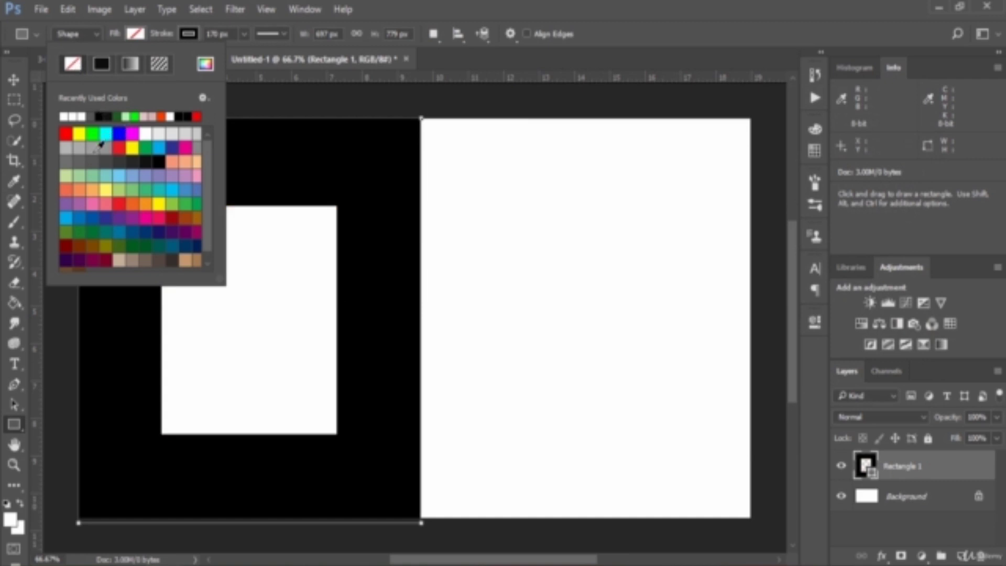
pyautogui.click(76, 163)
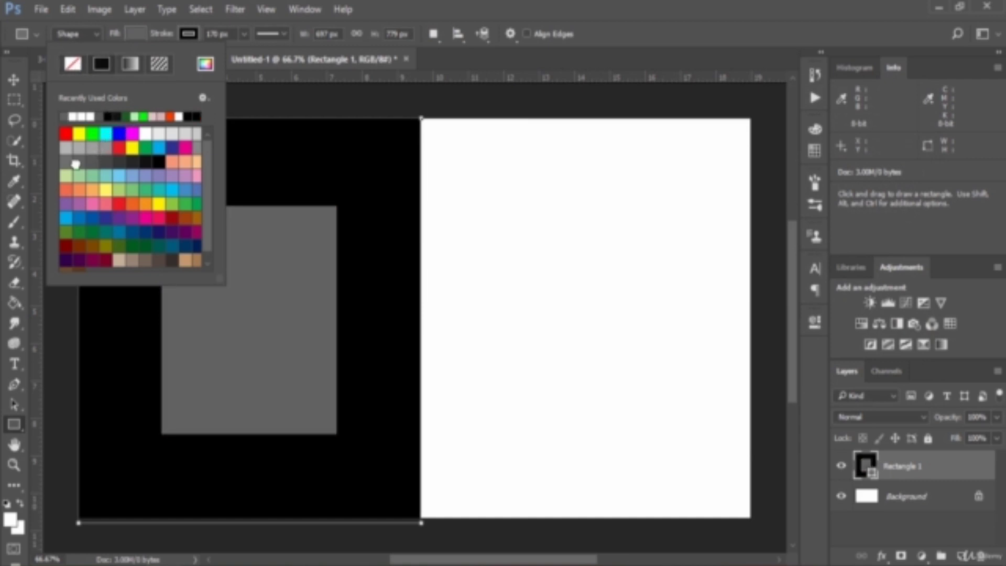
# Set the rectangle's stroke width to 0 px.
pyautogui.doubleClick(213, 33)
pyautogui.write('3')
pyautogui.press('Return')
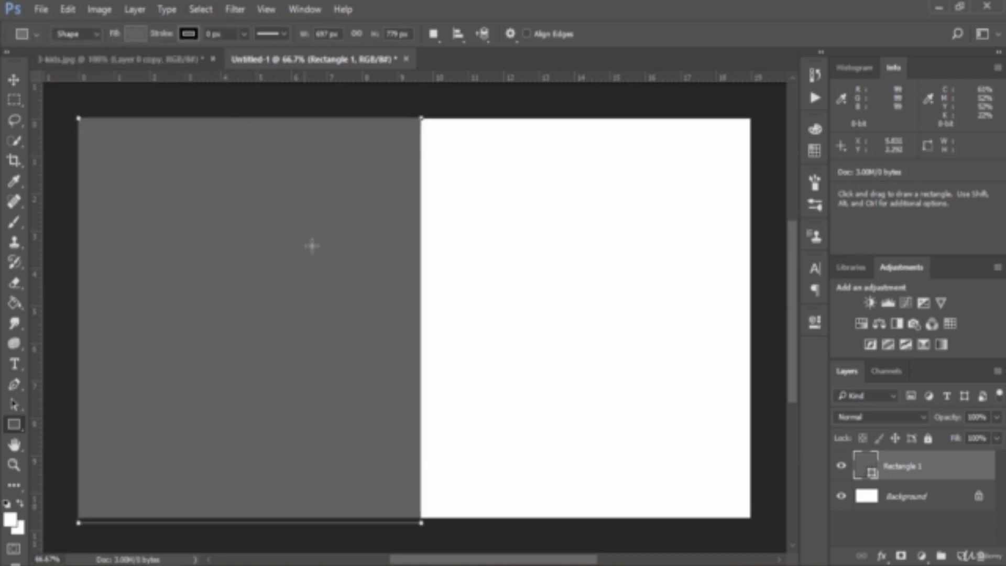
# Unlock the white background layer and merge it with the gray rectangle into one layer.
pyautogui.click(14, 80)
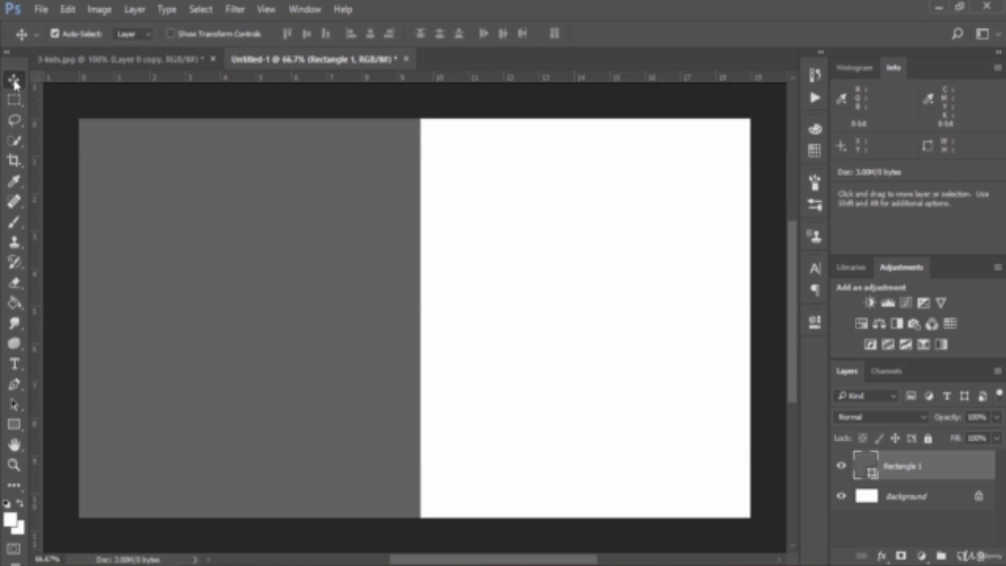
pyautogui.click(978, 497)
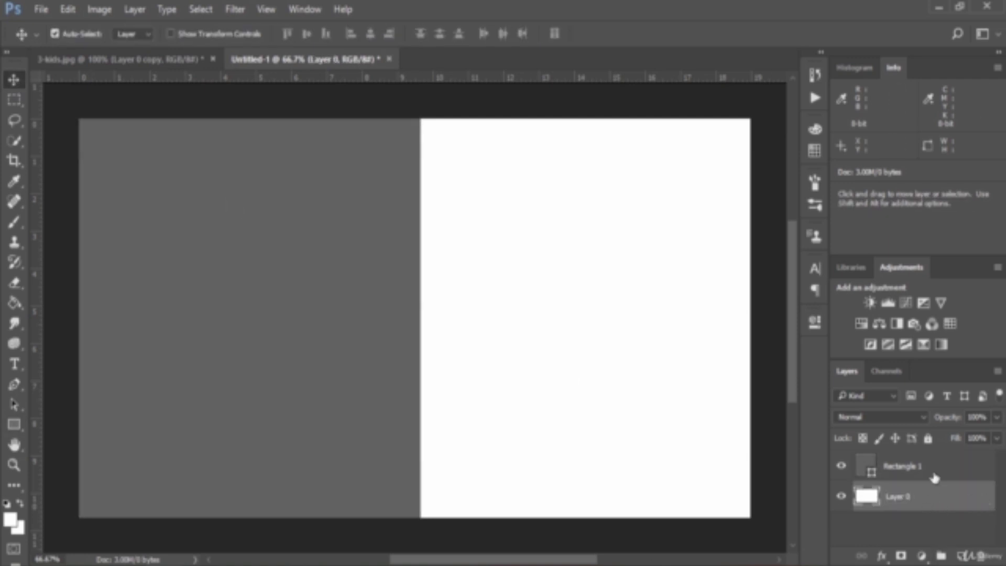
pyautogui.click(932, 475)
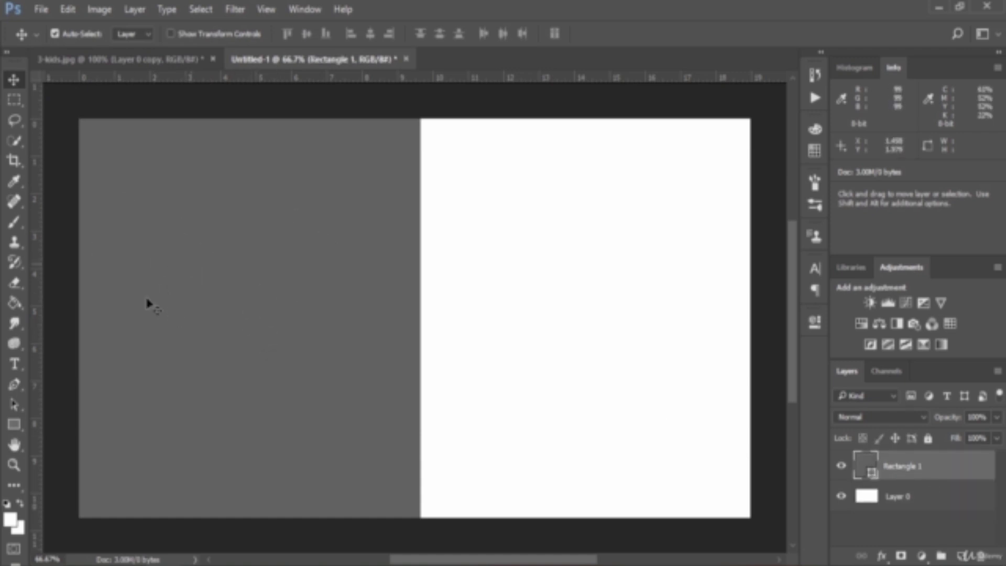
pyautogui.click(936, 506)
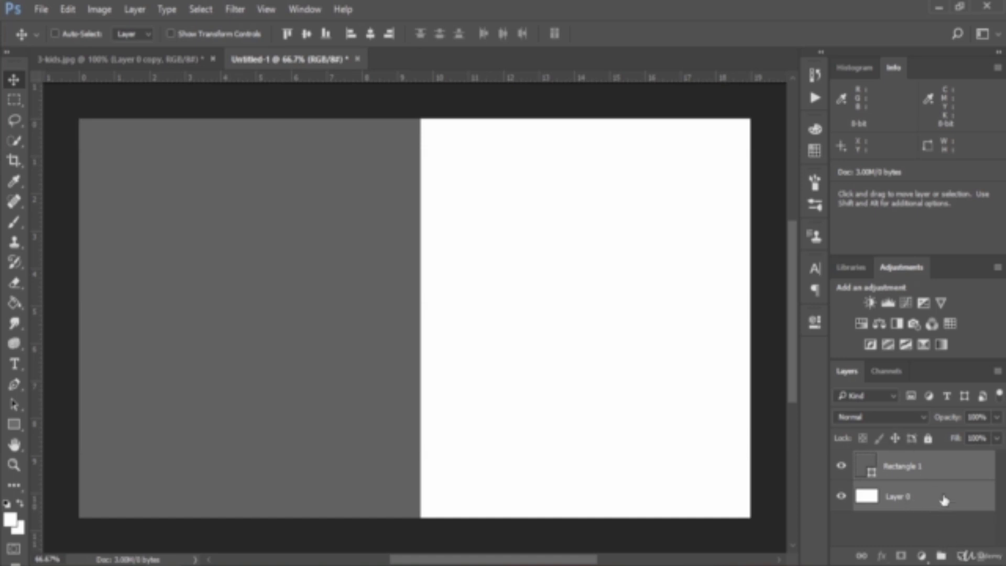
pyautogui.hotkey('ctrl', 'shift', 'e')
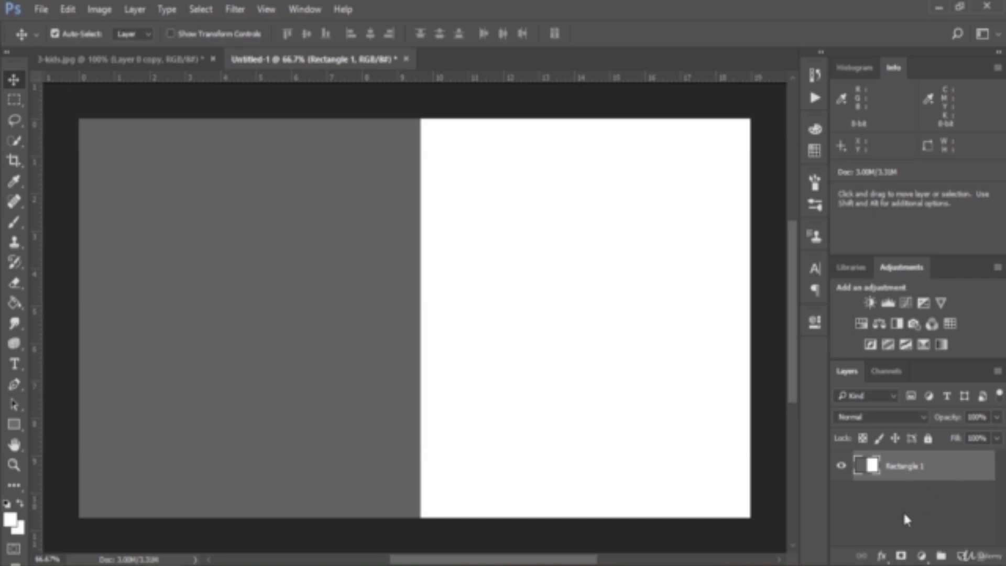
# Test-move the merged gray and white layer on the canvas and undo the move.
pyautogui.moveTo(487, 314); pyautogui.dragTo(523, 346)
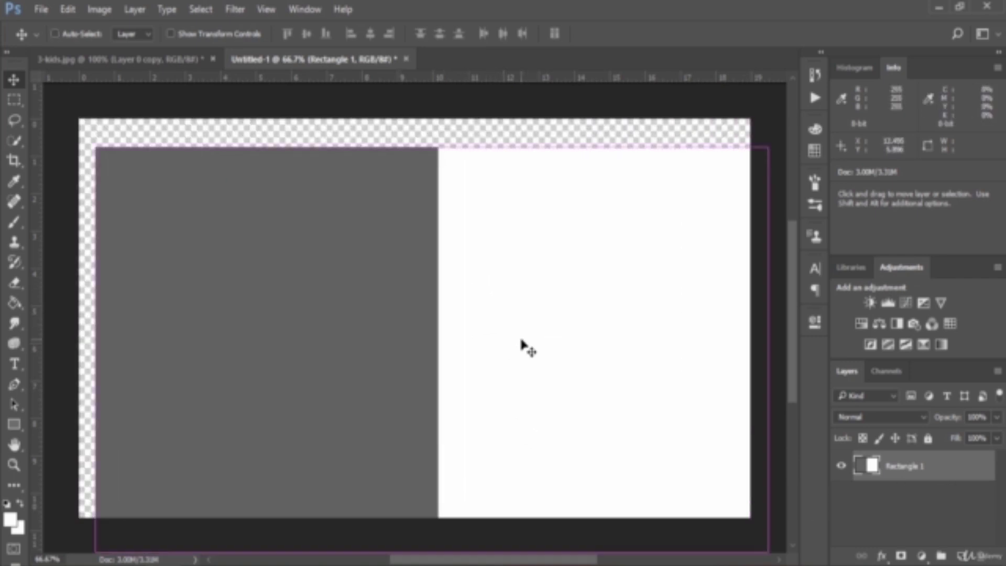
pyautogui.hotkey('ctrl', 'z')
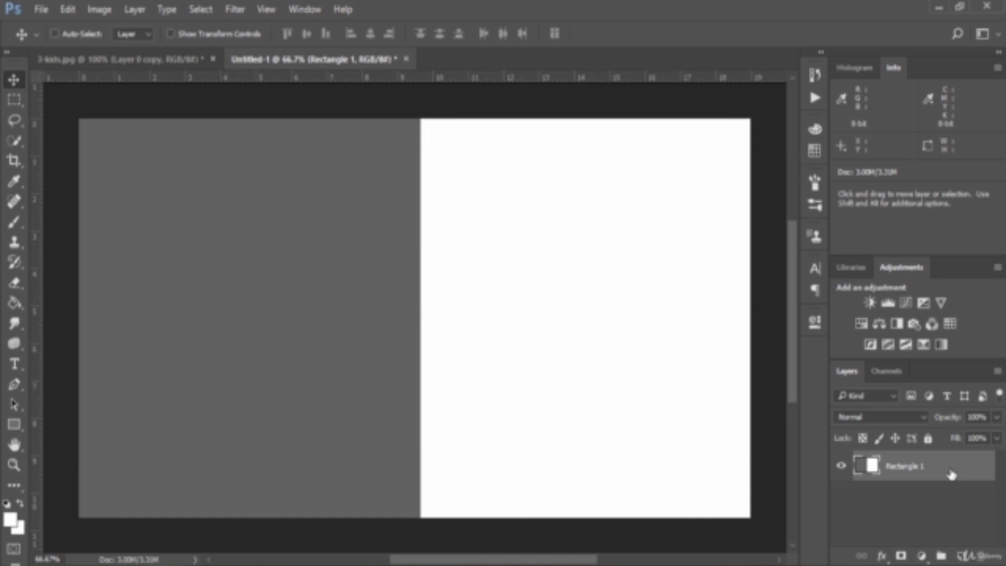
# Duplicate the merged gray and white layer and set the copy's blend mode to Multiply.
pyautogui.hotkey('ctrl', 'j')
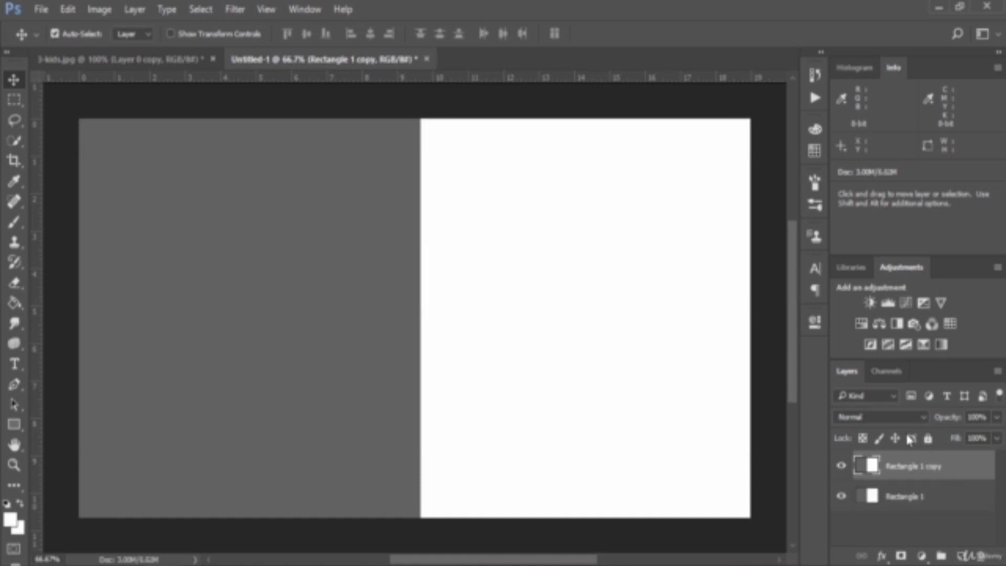
pyautogui.click(883, 417)
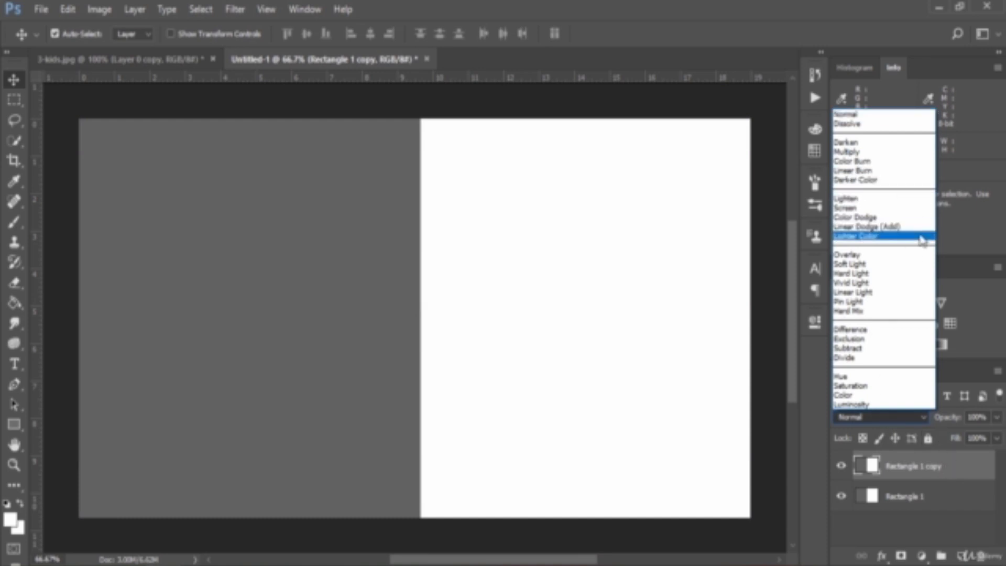
pyautogui.click(886, 150)
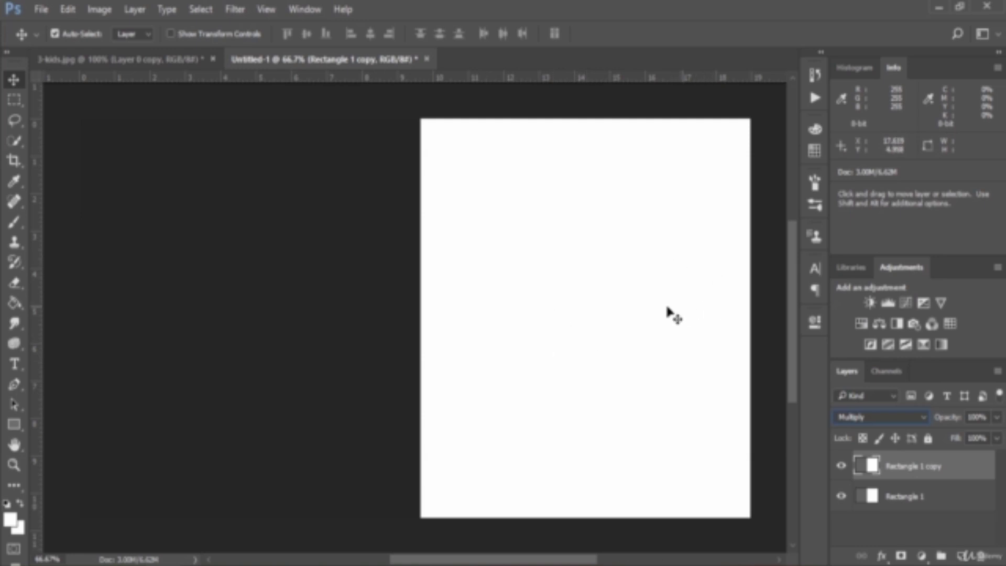
# Set the blend mode of the lower Rectangle 1 layer to Multiply.
pyautogui.click(946, 502)
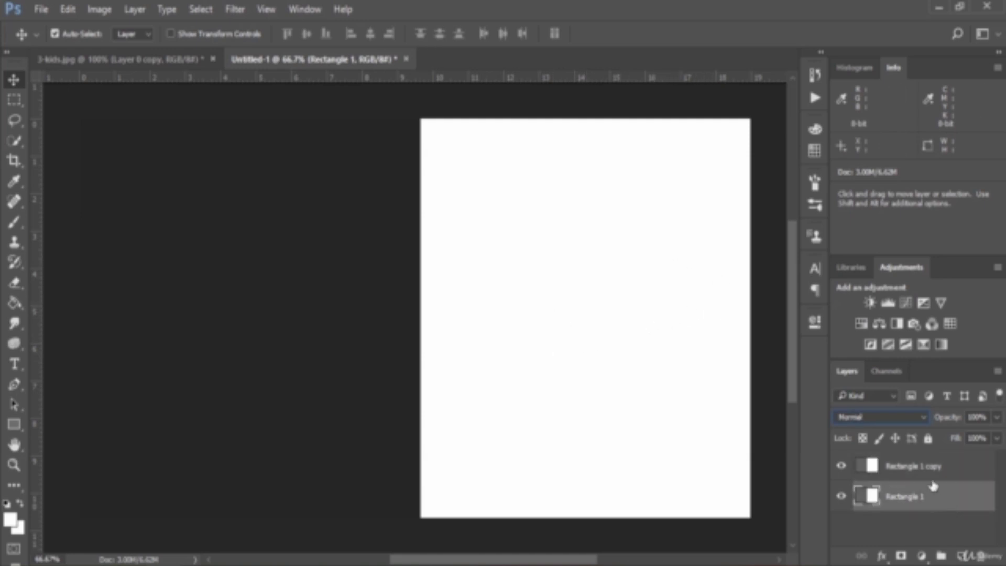
pyautogui.click(902, 418)
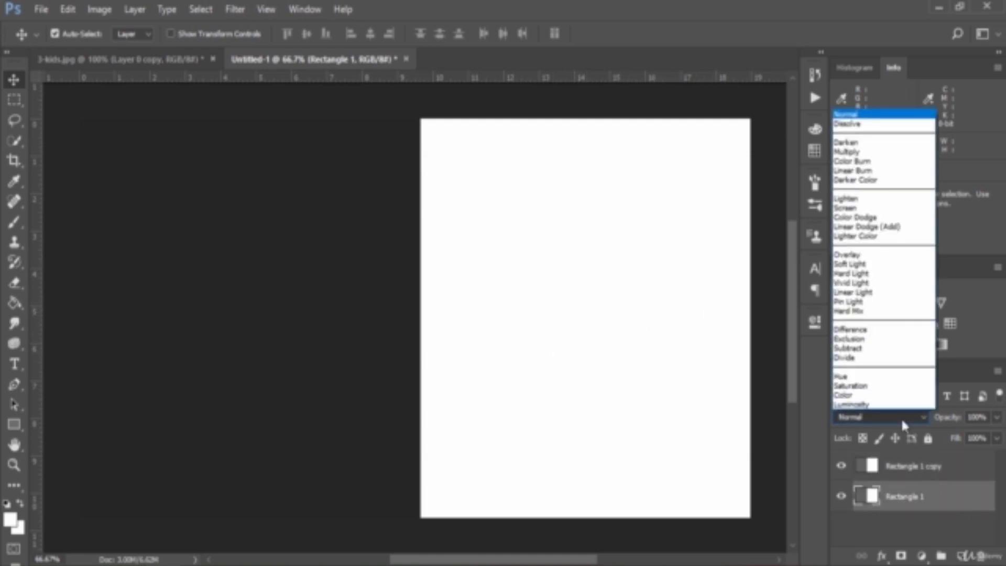
pyautogui.click(859, 151)
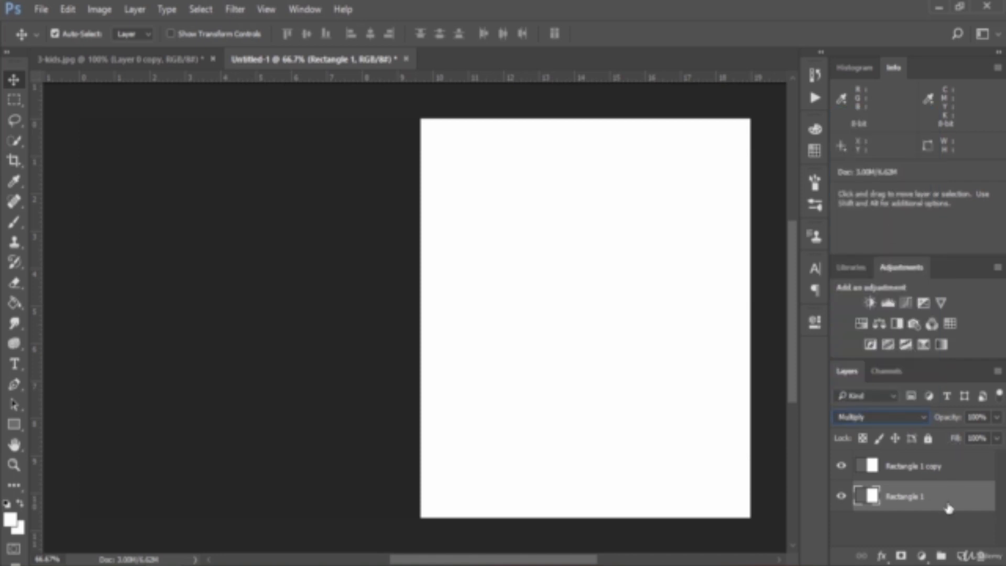
# Make five more Multiply copies of the gray and white Rectangle 1 layer to stack the darkening effect.
pyautogui.moveTo(951, 510); pyautogui.dragTo(961, 553)
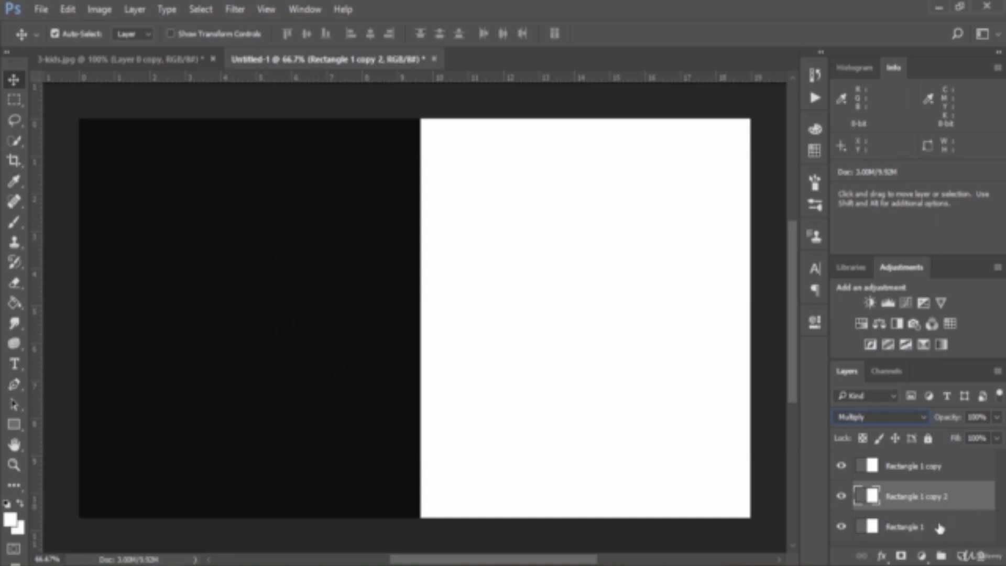
pyautogui.moveTo(939, 528); pyautogui.dragTo(942, 555)
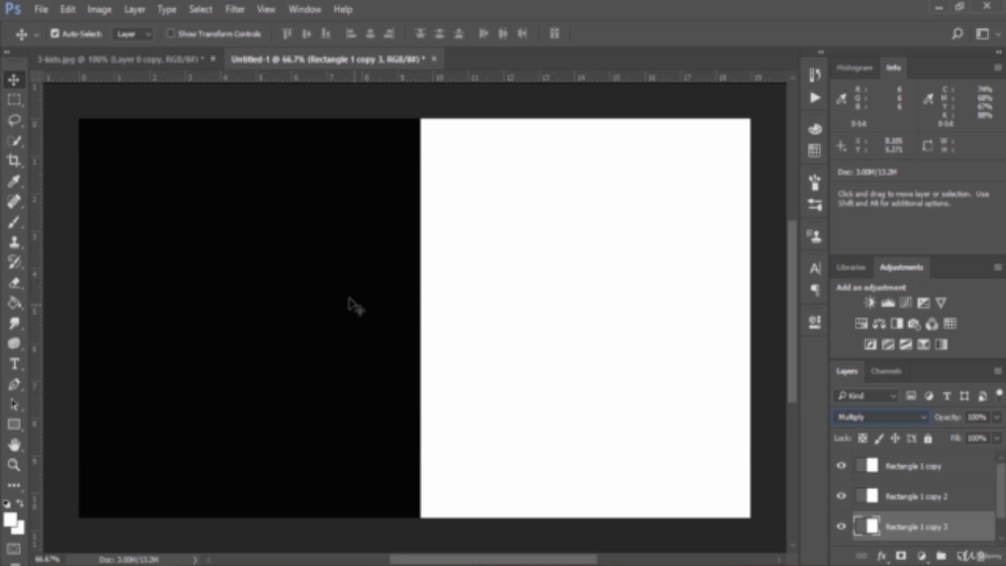
pyautogui.hotkey('ctrl', 'j')
pyautogui.hotkey('ctrl', 'j')
pyautogui.hotkey('ctrl', 'j')
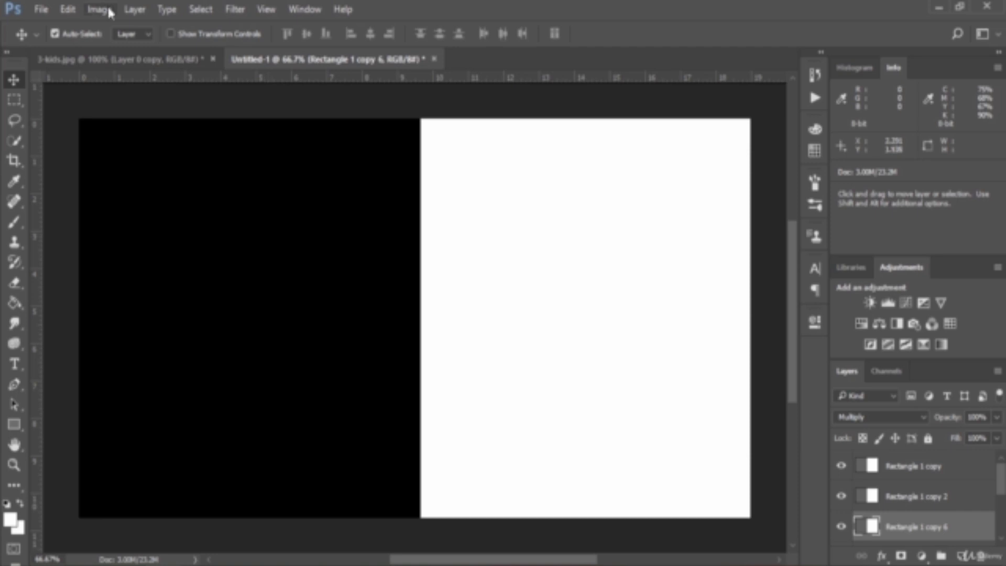
# Switch to the 3-kids.jpg document and compare its history states before and after the blending change.
pyautogui.click(139, 61)
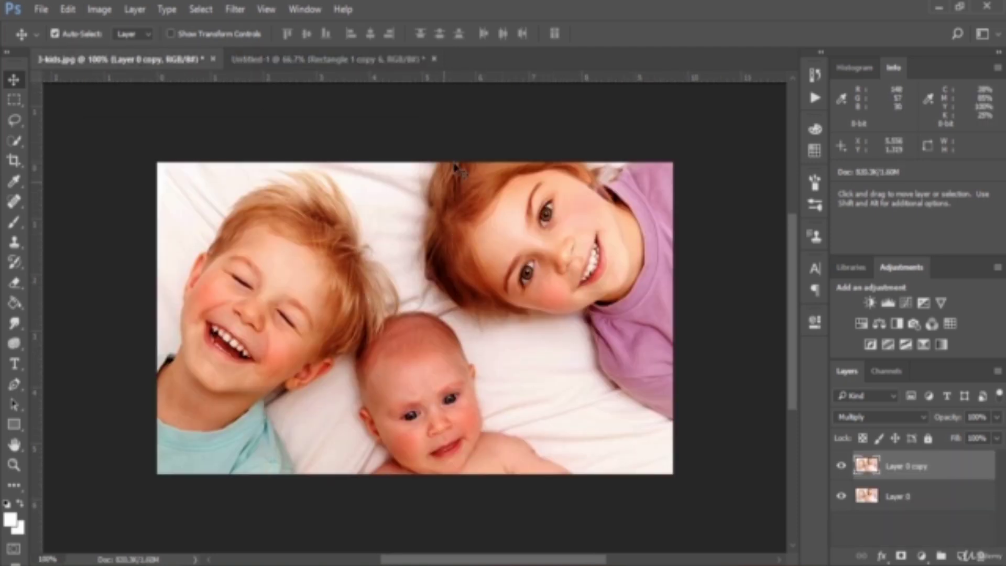
pyautogui.click(814, 75)
pyautogui.click(729, 156)
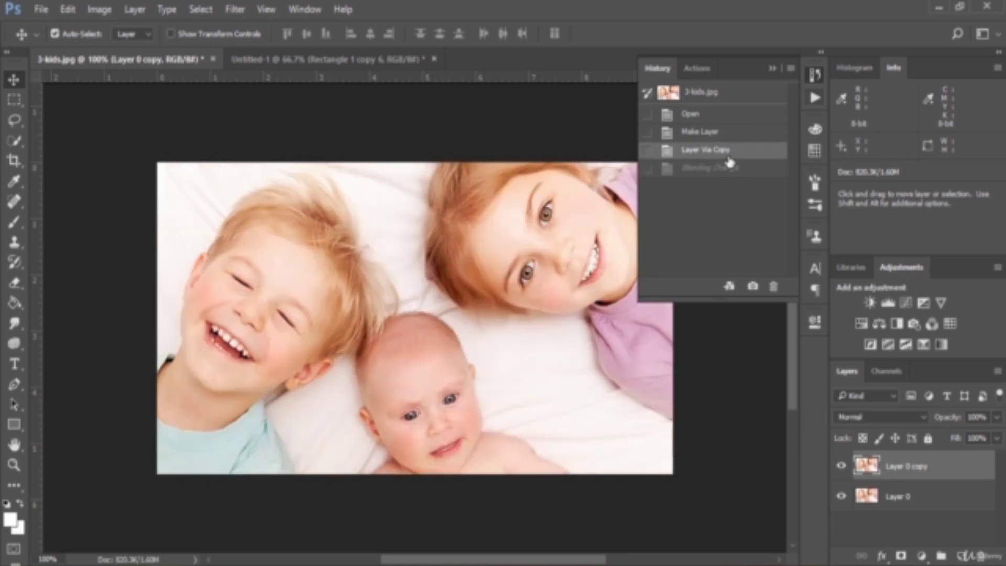
pyautogui.click(735, 173)
pyautogui.click(731, 151)
pyautogui.click(732, 167)
pyautogui.click(730, 151)
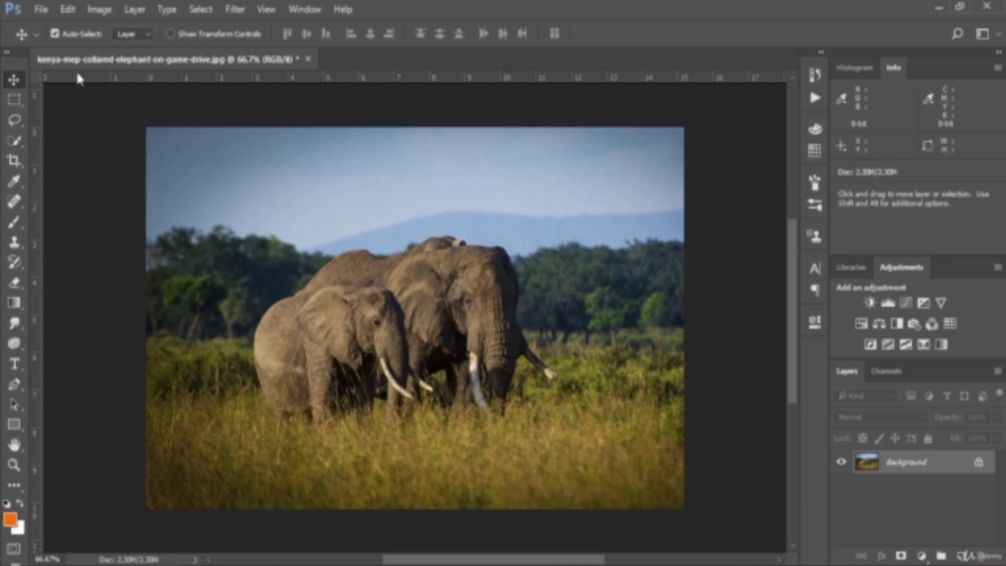
# Place the bird image 1.jpg as an embedded object in the elephant photo.
pyautogui.click(42, 10)
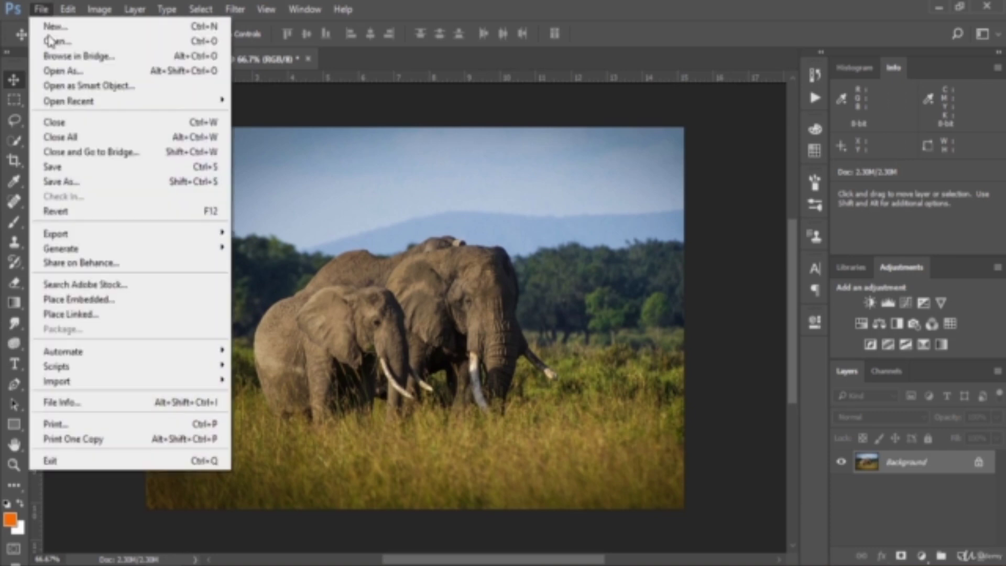
pyautogui.click(127, 300)
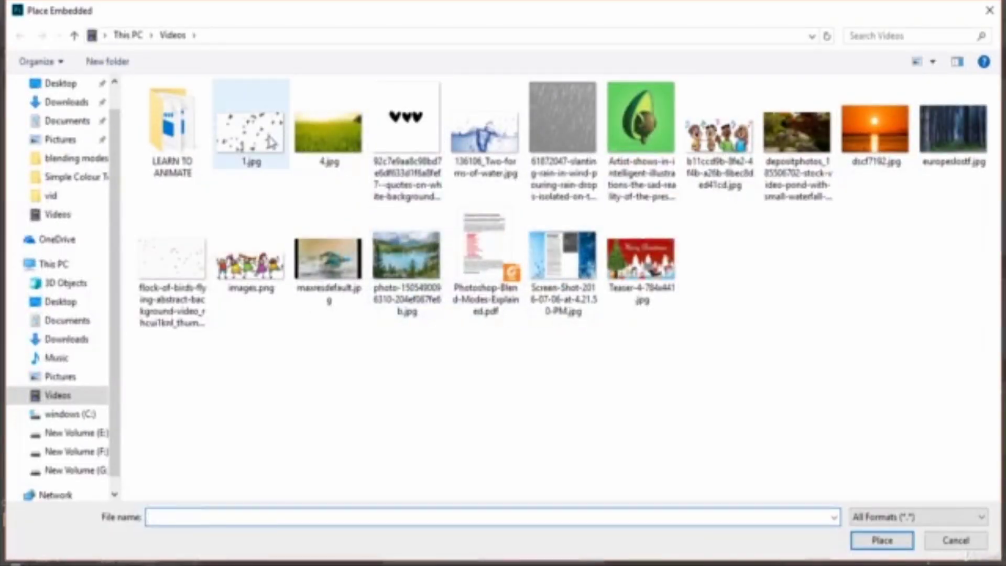
pyautogui.click(251, 126)
pyautogui.click(880, 541)
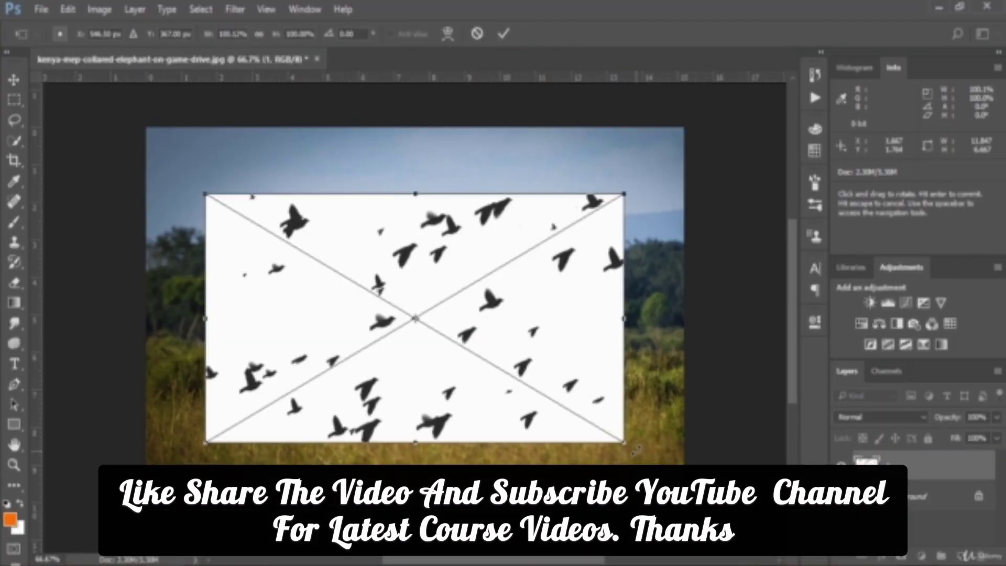
# Scale the bird image to about 68% width and 49% height, rotate it about -3.9°, and position it over the sky above the elephants.
pyautogui.moveTo(623, 443); pyautogui.dragTo(519, 264)
pyautogui.moveTo(437, 199); pyautogui.dragTo(508, 140)
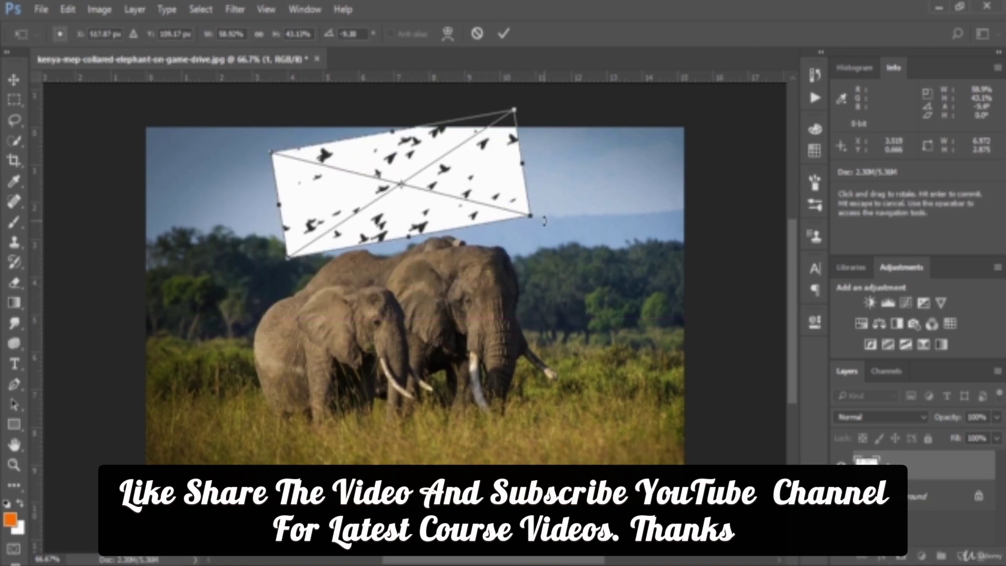
pyautogui.moveTo(543, 221); pyautogui.dragTo(541, 231)
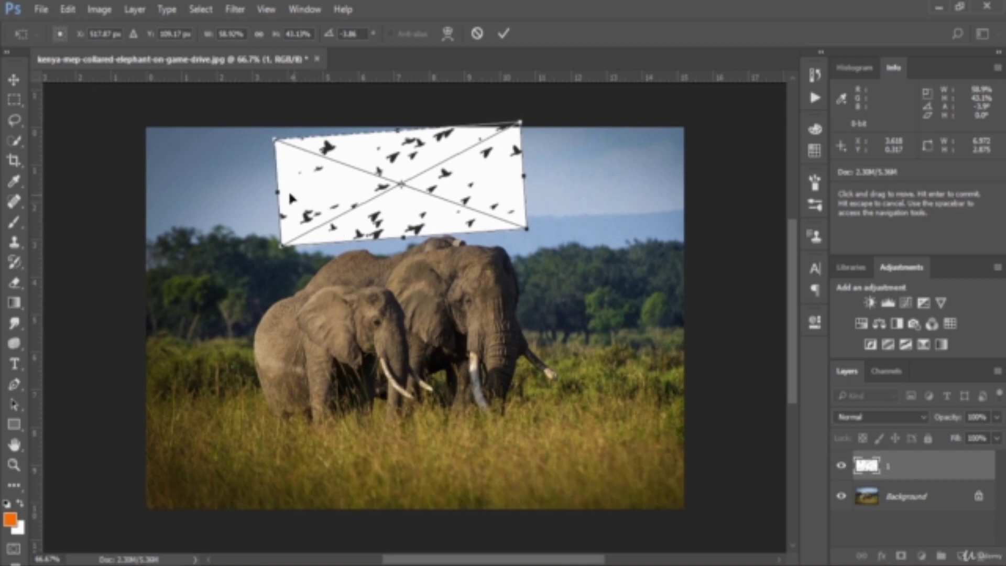
pyautogui.moveTo(275, 139); pyautogui.dragTo(235, 128)
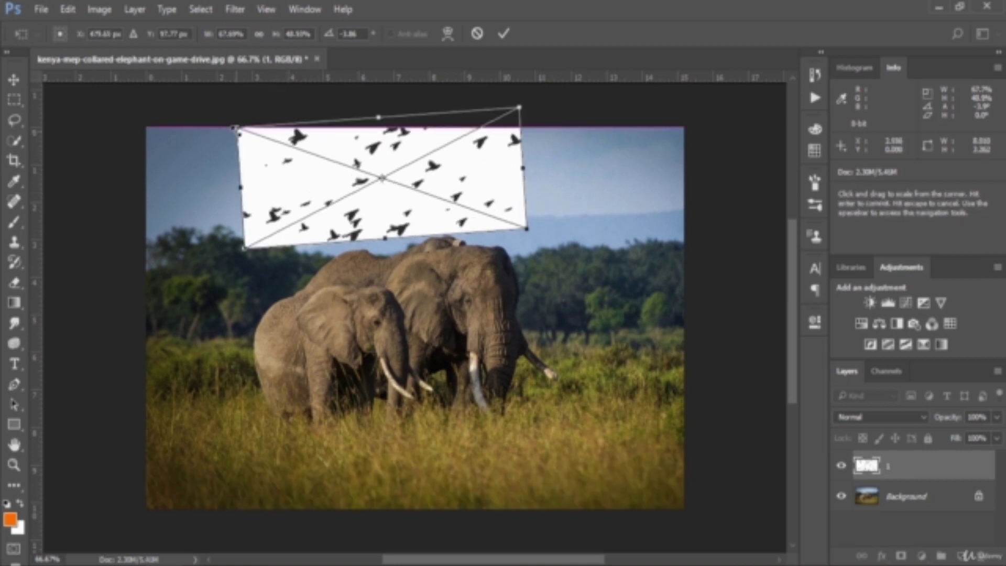
pyautogui.press('Return')
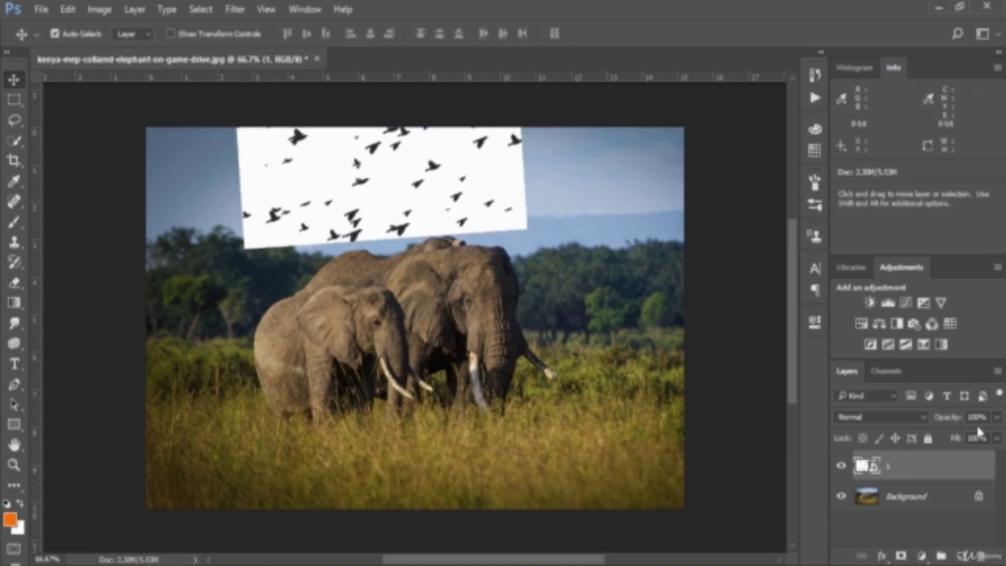
# Try the Multiply blend mode on the bird layer and step the history back to before the blending change.
pyautogui.click(891, 417)
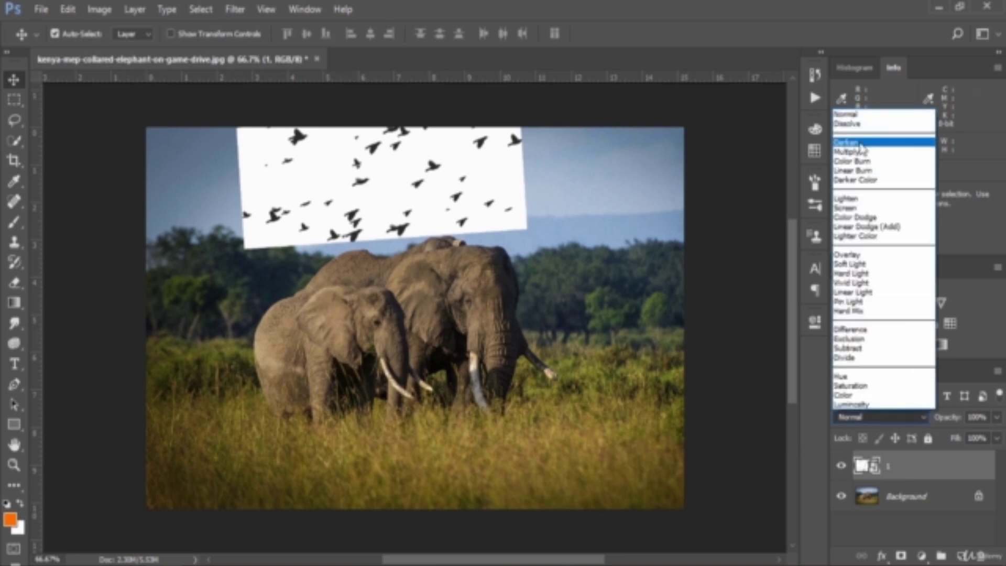
pyautogui.click(860, 151)
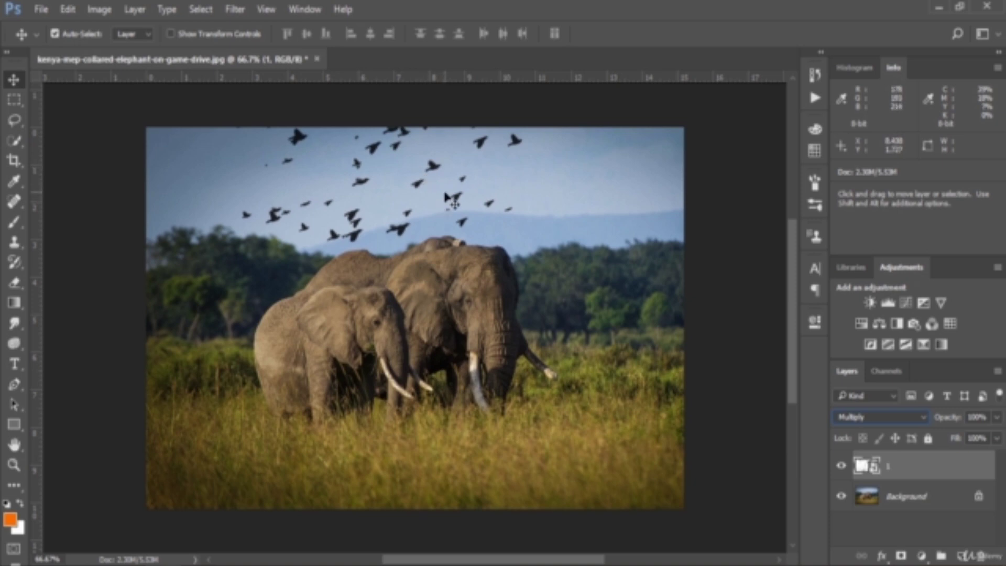
pyautogui.press('ctrl')
pyautogui.click(816, 76)
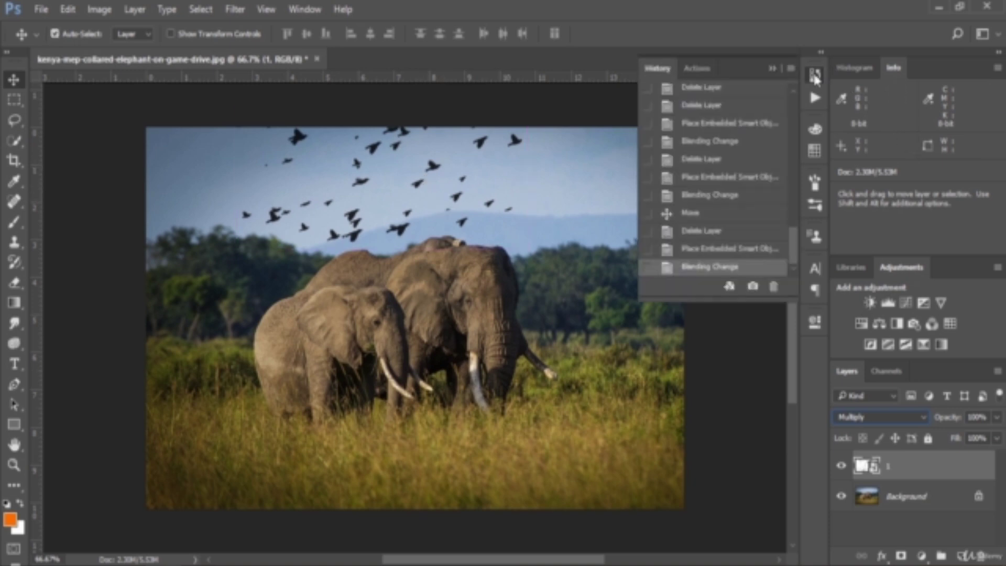
pyautogui.click(730, 250)
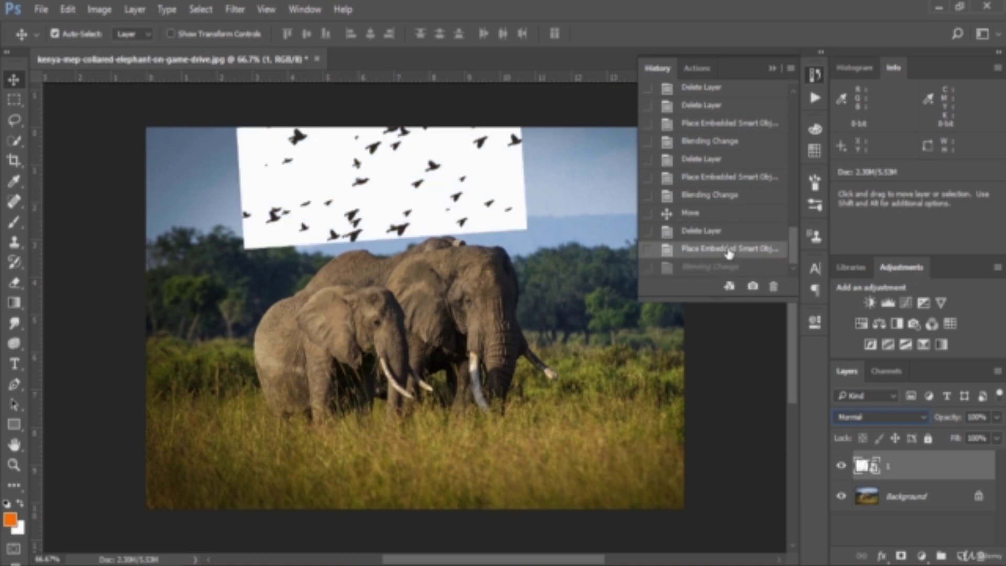
pyautogui.click(776, 72)
# Move the bird image down over the elephants and set the foreground color to light peach #ddb699.
pyautogui.moveTo(326, 206); pyautogui.dragTo(338, 259)
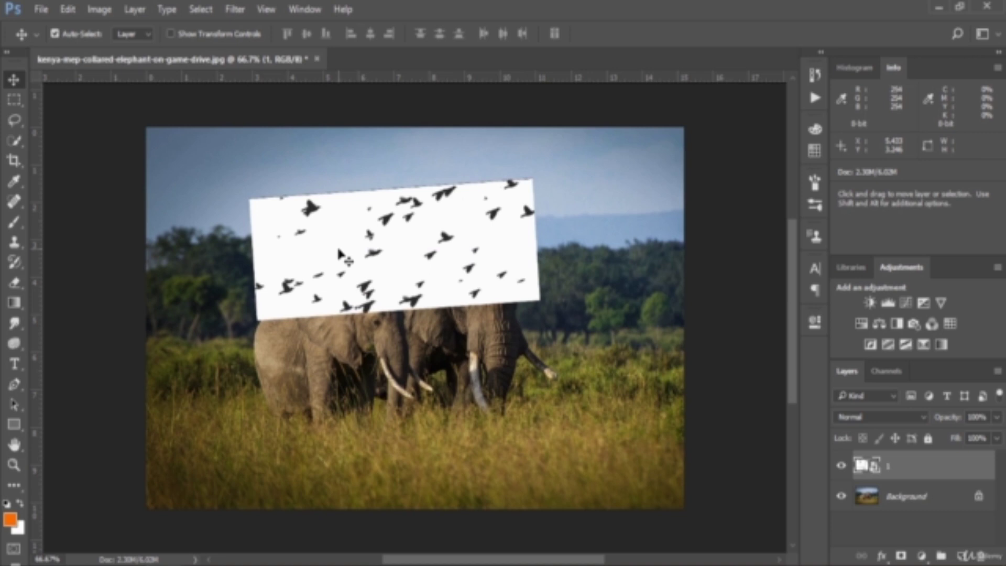
pyautogui.click(9, 519)
pyautogui.moveTo(244, 215); pyautogui.dragTo(238, 209)
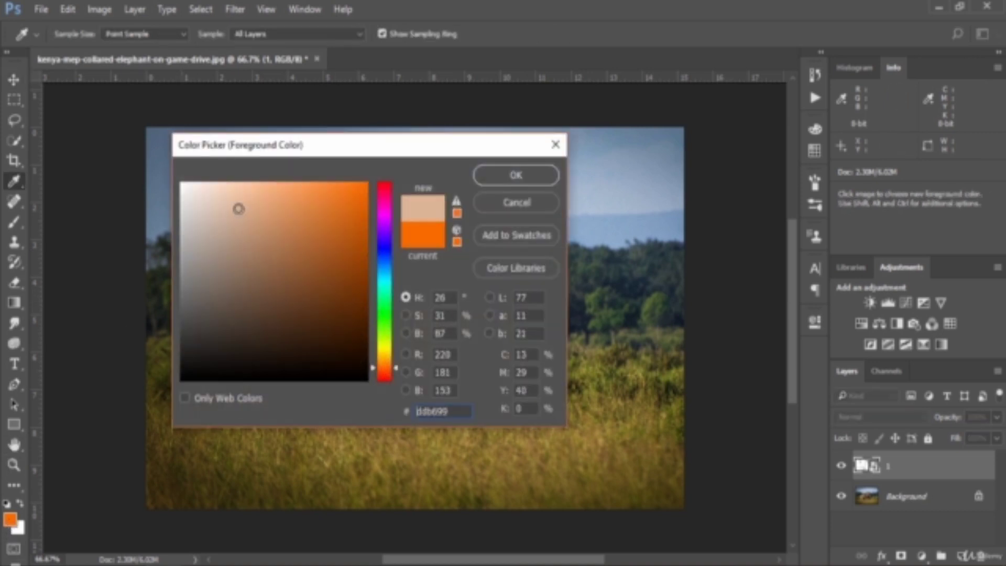
pyautogui.click(501, 180)
pyautogui.press('v')
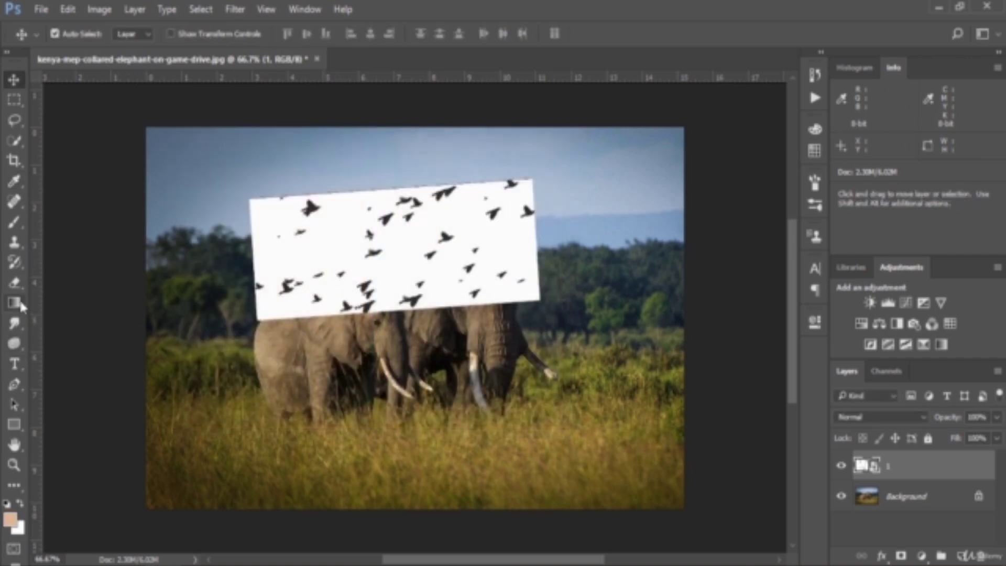
# Rasterize the bird layer and fill its white background with the peach foreground color using the Paint Bucket tool.
pyautogui.moveTo(20, 303); pyautogui.dragTo(79, 320)
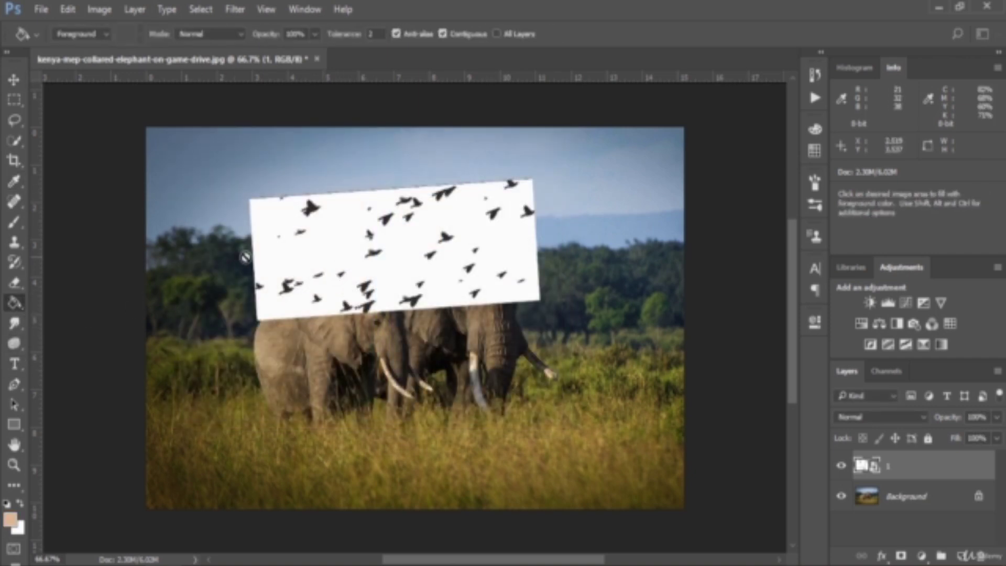
pyautogui.click(329, 245)
pyautogui.click(462, 235)
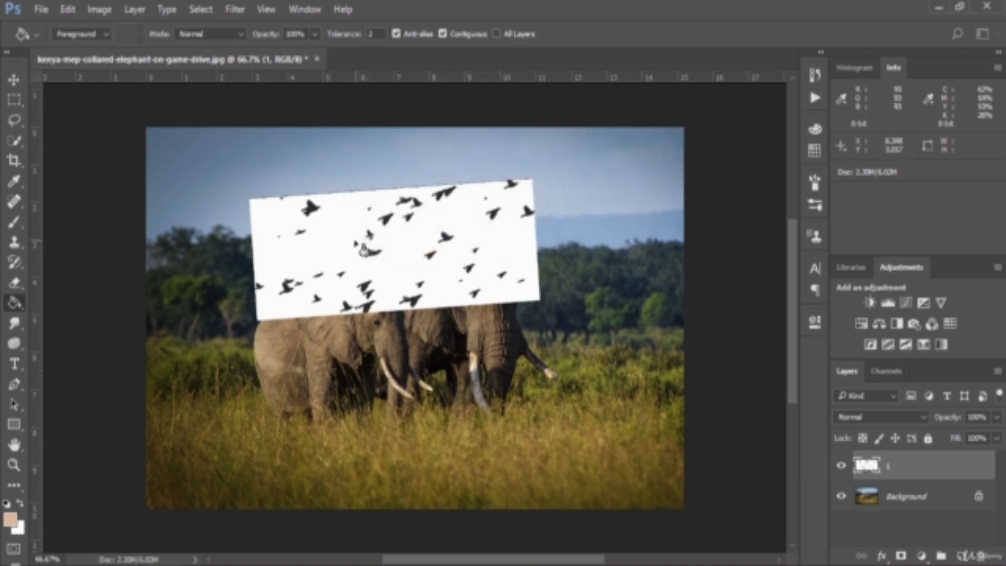
pyautogui.click(347, 247)
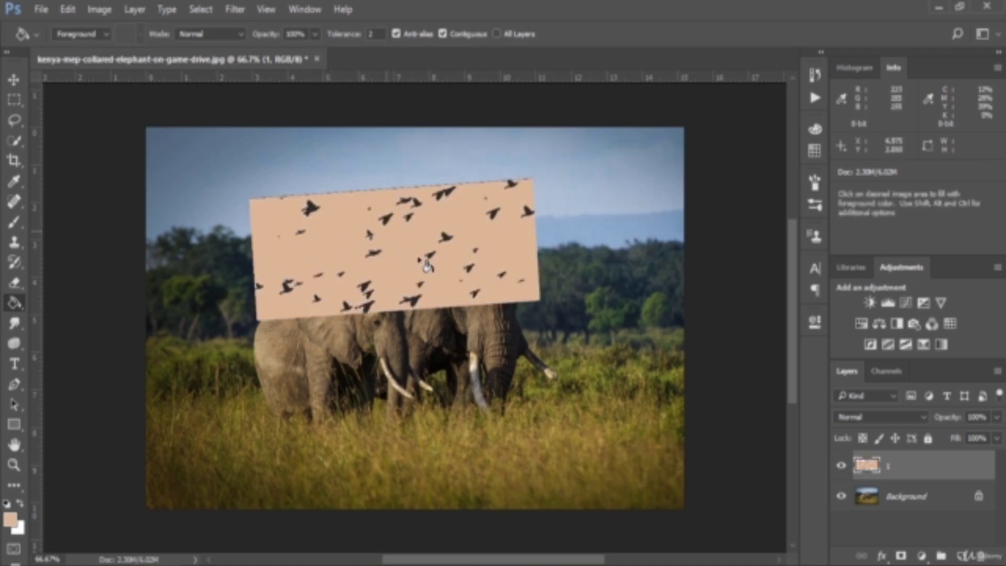
# Set the peach bird layer's blend mode to Multiply and move it up over the sky.
pyautogui.click(15, 83)
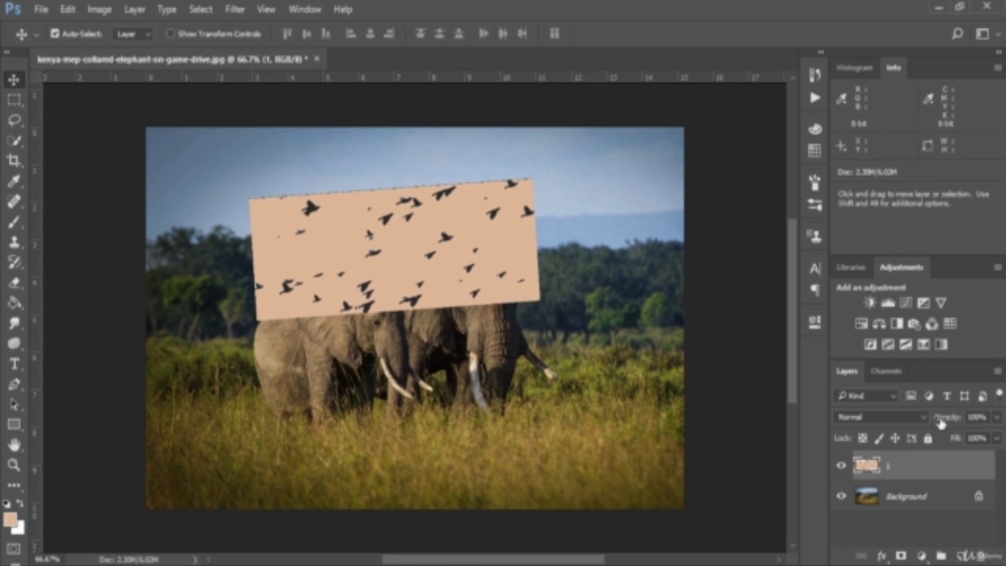
pyautogui.click(882, 416)
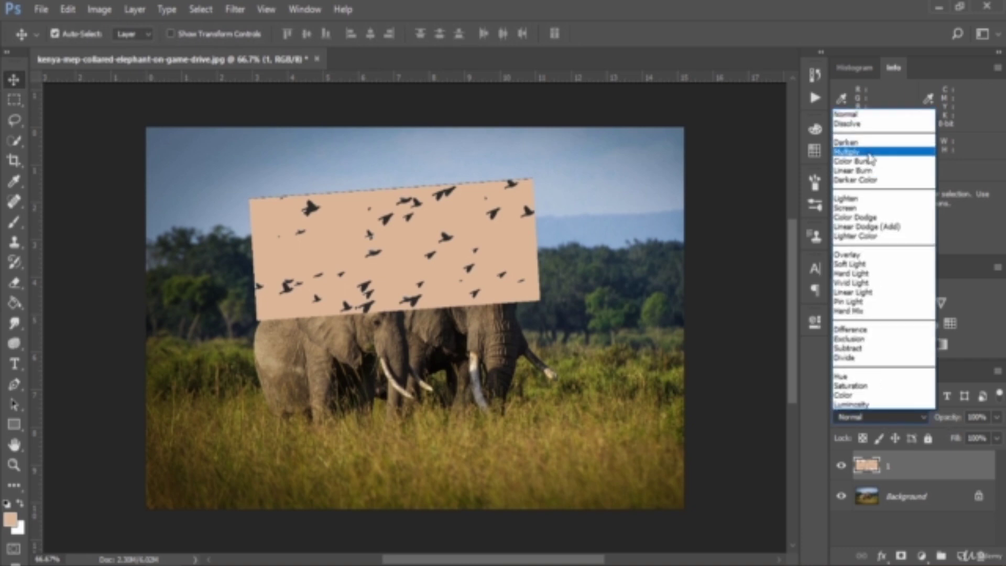
pyautogui.click(880, 152)
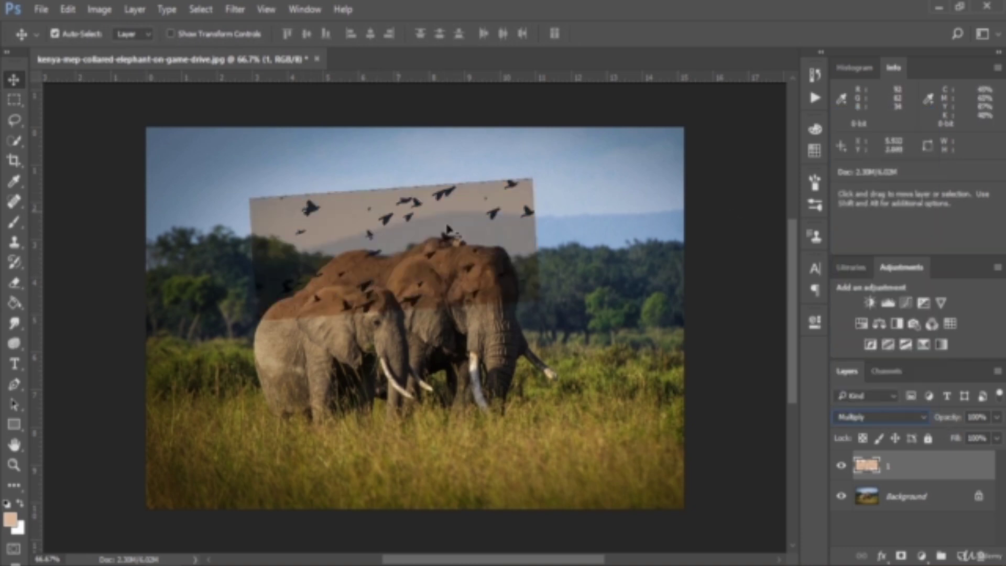
pyautogui.moveTo(447, 255); pyautogui.dragTo(421, 205)
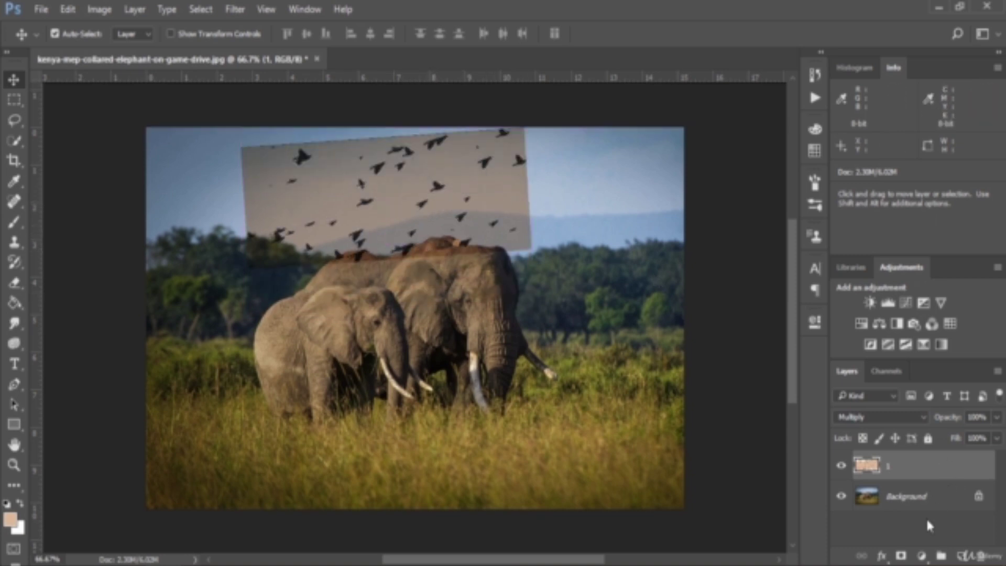
# Add a Levels adjustment layer clipped to the bird layer, and select the bird layer.
pyautogui.click(925, 556)
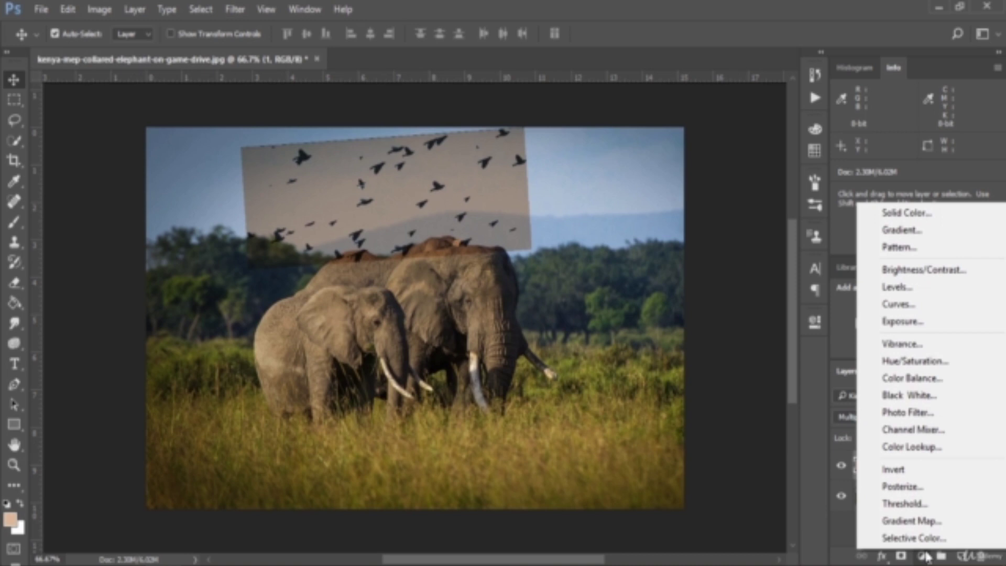
pyautogui.click(928, 294)
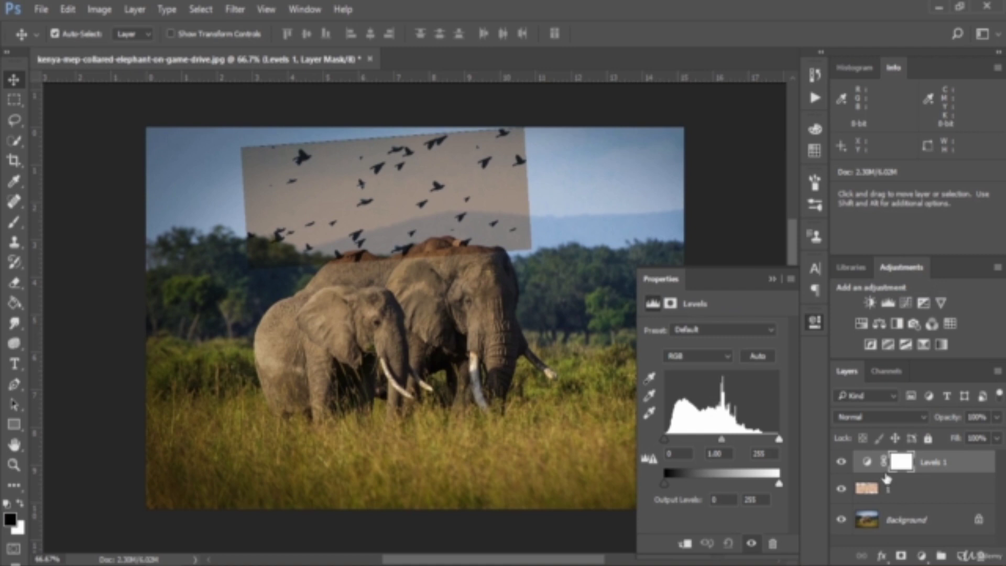
pyautogui.press('alt')
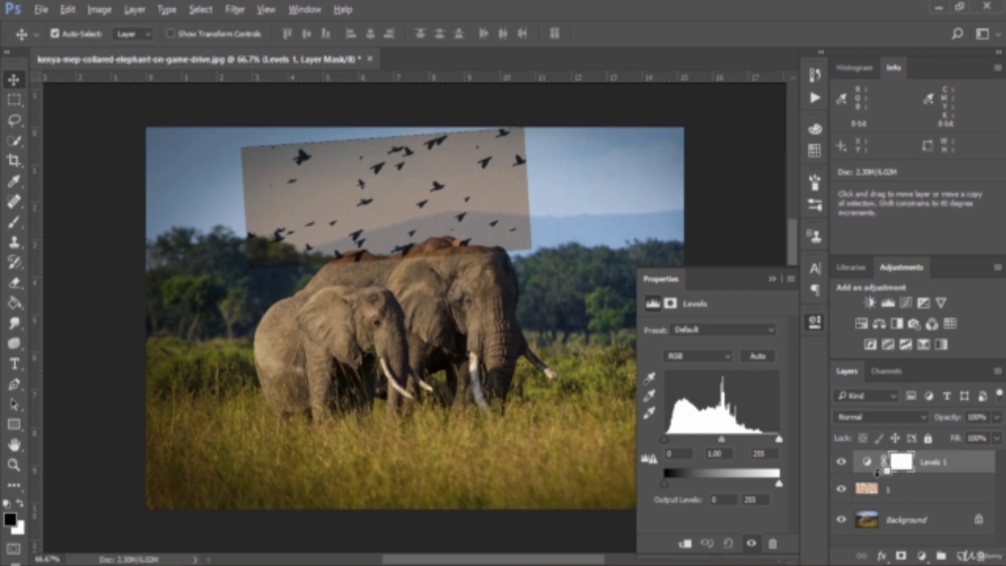
pyautogui.keyDown('alt'); pyautogui.click(877, 471); pyautogui.keyUp('alt')
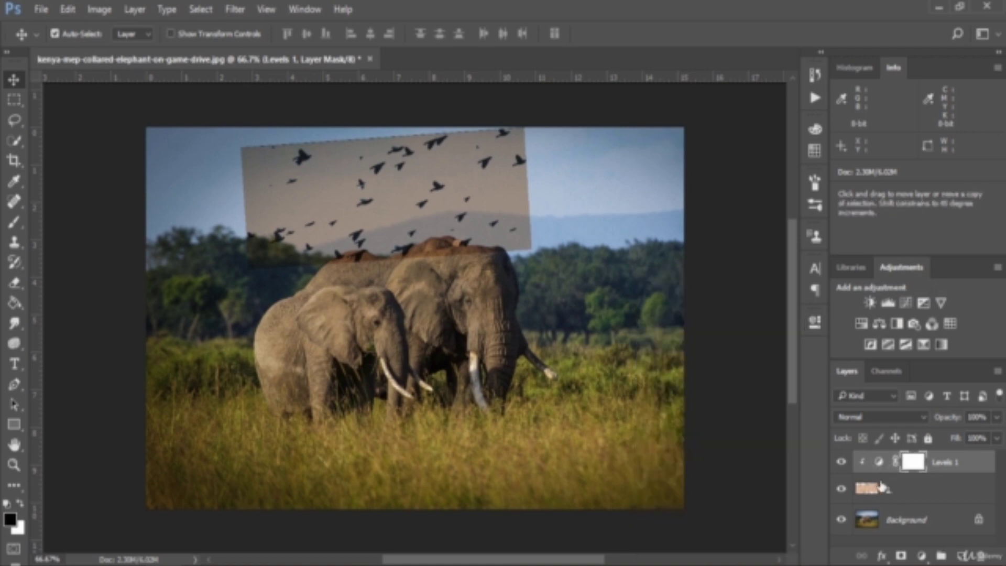
pyautogui.click(915, 492)
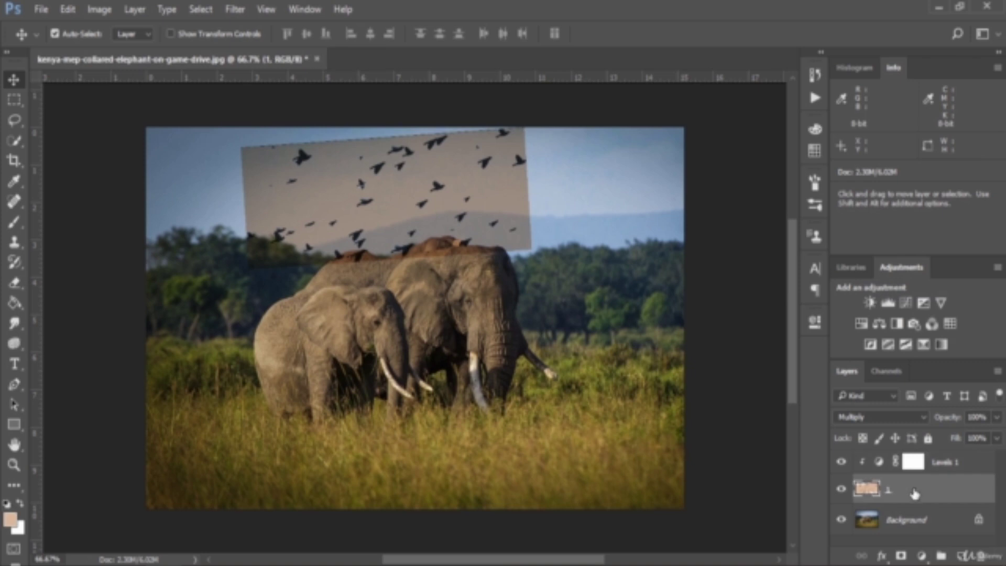
# Set the clipped Levels inputs to about 41, 3.46 and 93, and move the bird layer slightly up so its dashed edge leaves the canvas.
pyautogui.click(880, 464)
pyautogui.doubleClick(880, 464)
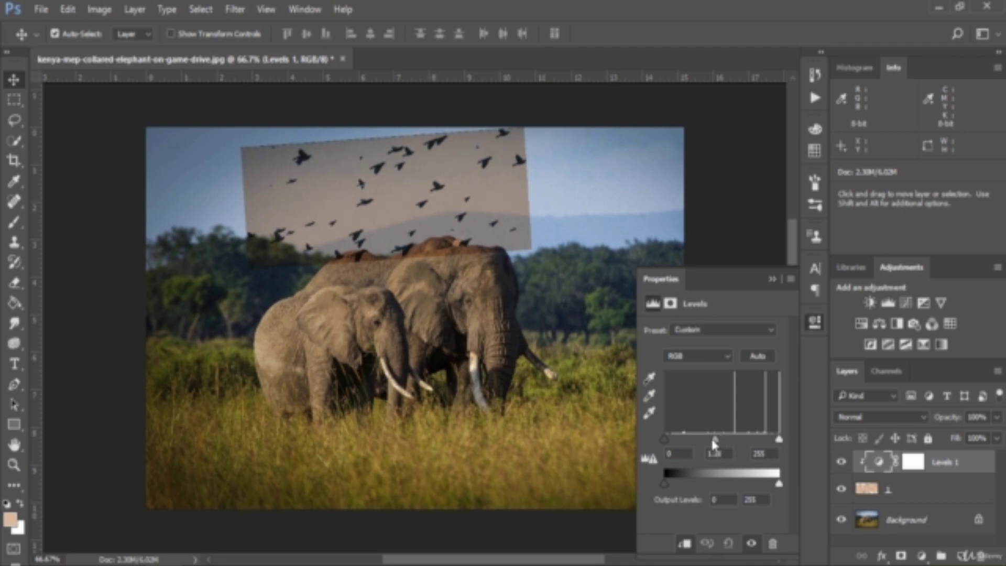
pyautogui.moveTo(714, 443); pyautogui.dragTo(688, 439)
pyautogui.moveTo(779, 439); pyautogui.dragTo(707, 442)
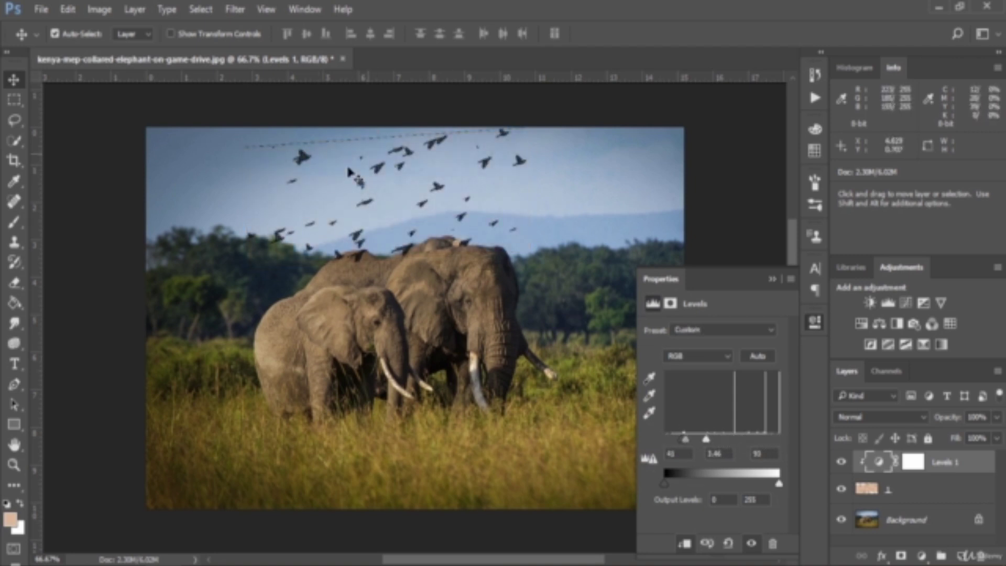
pyautogui.click(772, 279)
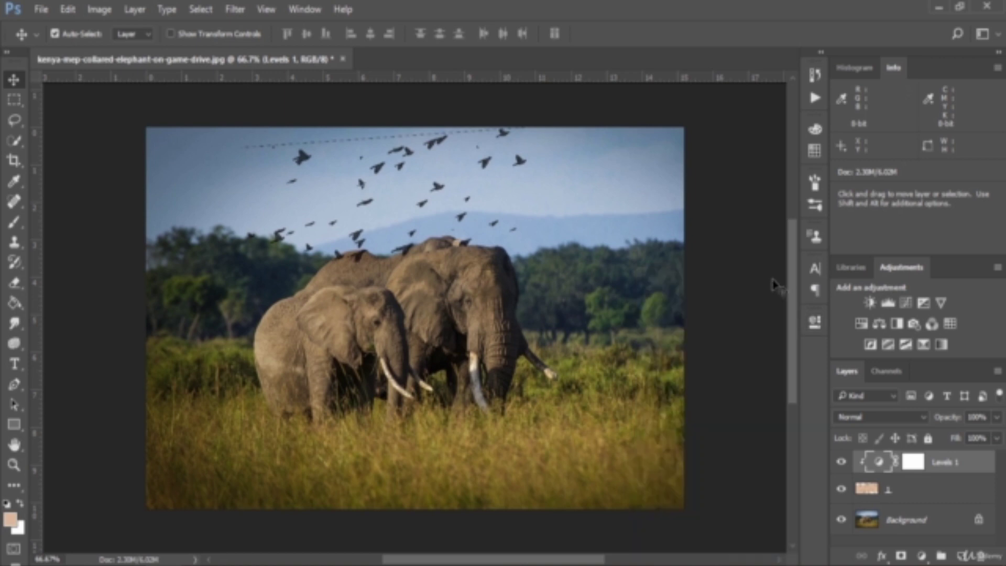
pyautogui.moveTo(405, 212); pyautogui.dragTo(412, 191)
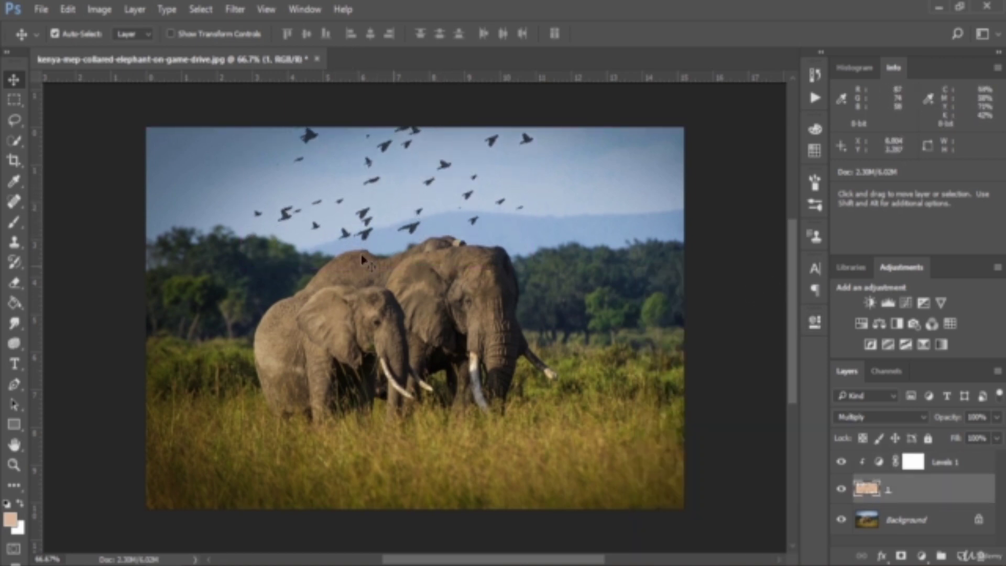
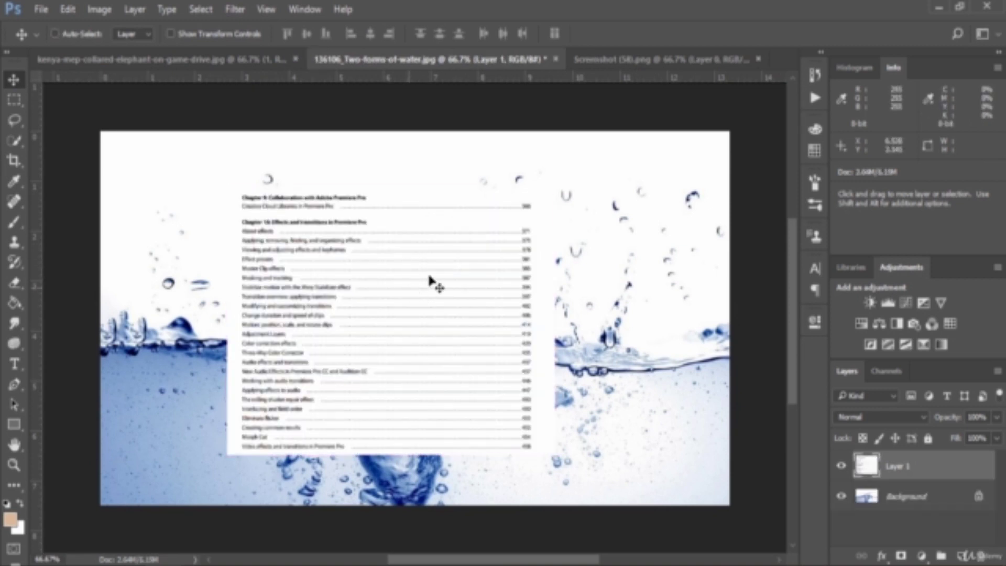
# Enlarge the table-of-contents layer to span the water image's full height, reposition it, and set its blend mode to Multiply.
pyautogui.hotkey('ctrl', 't')
pyautogui.moveTo(560, 182); pyautogui.dragTo(648, 168)
pyautogui.moveTo(477, 207); pyautogui.dragTo(500, 209)
pyautogui.press('Return')
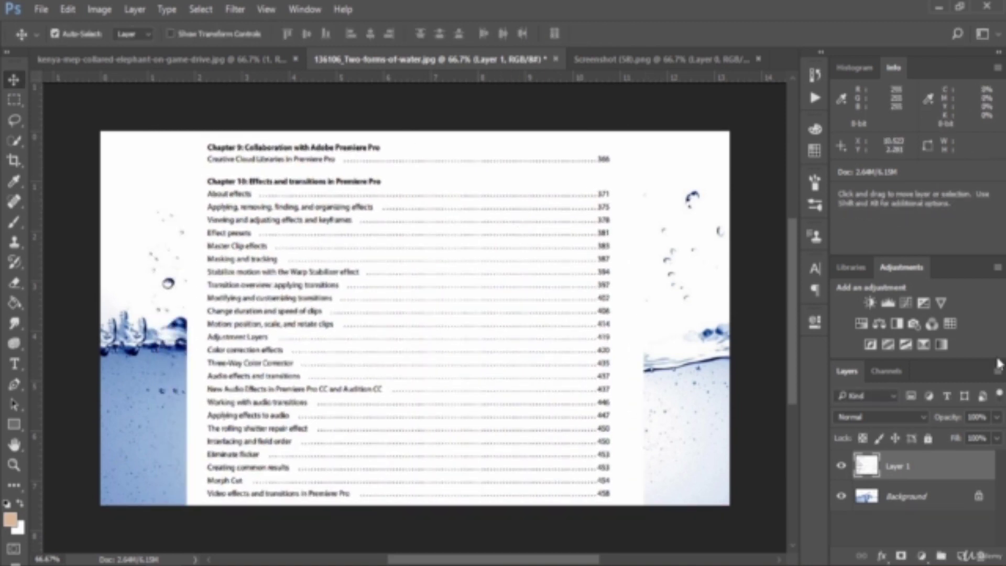
pyautogui.click(894, 416)
pyautogui.click(872, 149)
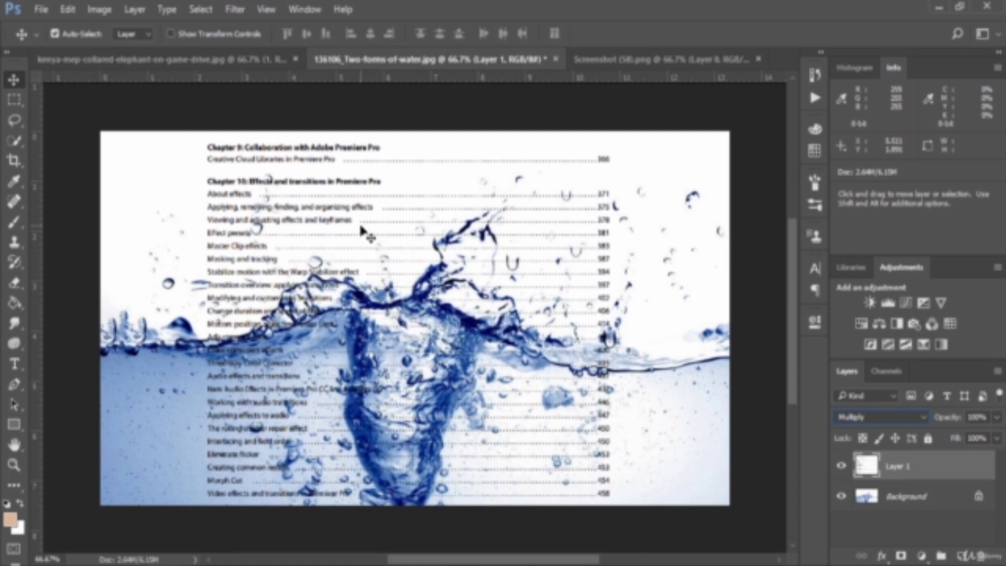
# Switch the text layer's blend mode to Normal for comparison and back to Multiply.
pyautogui.click(885, 417)
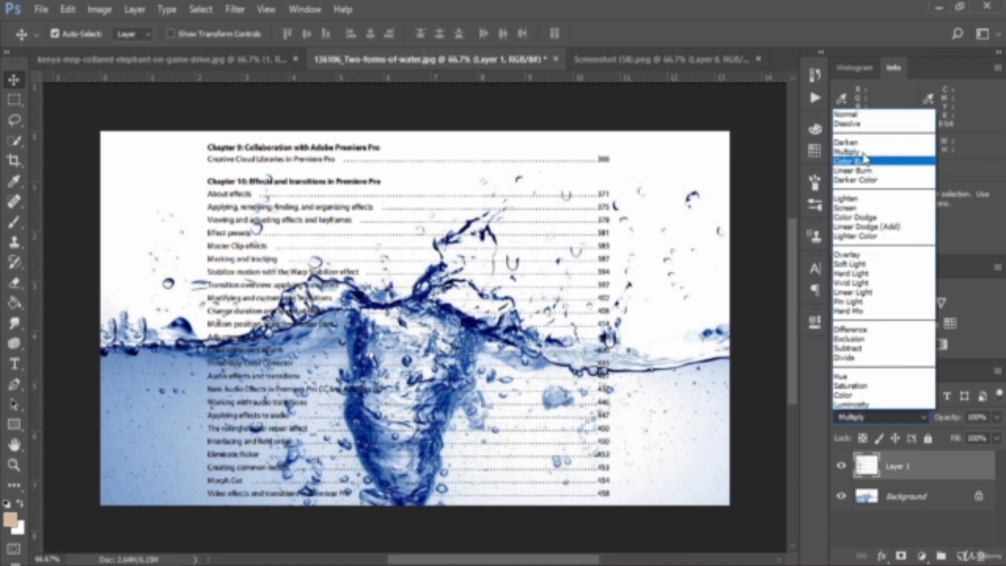
pyautogui.click(853, 117)
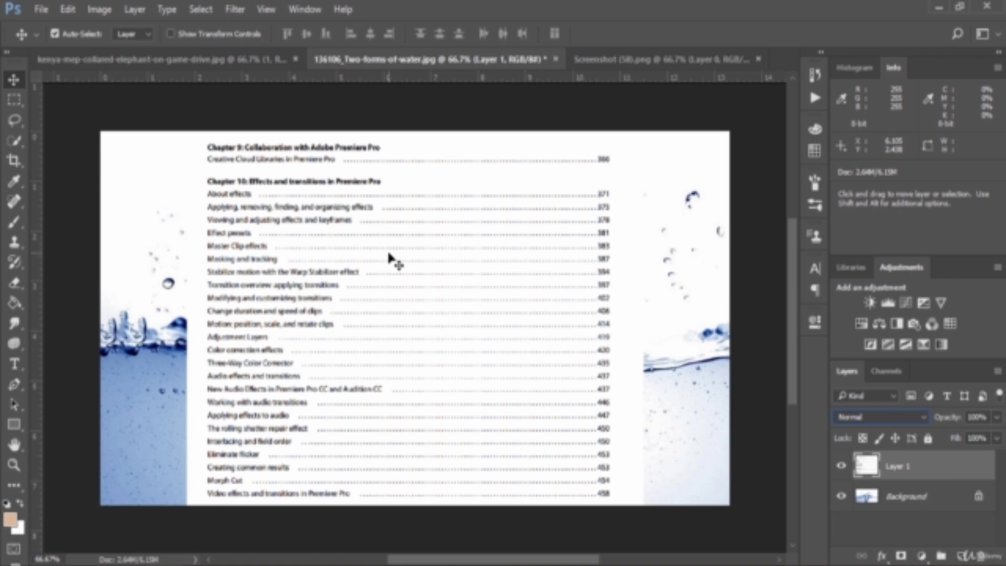
pyautogui.click(866, 413)
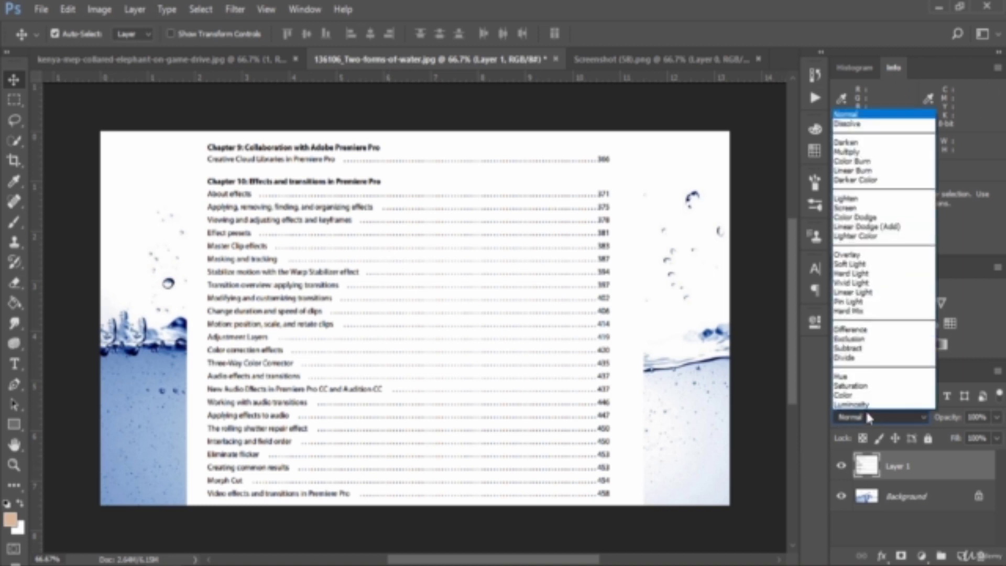
pyautogui.click(870, 153)
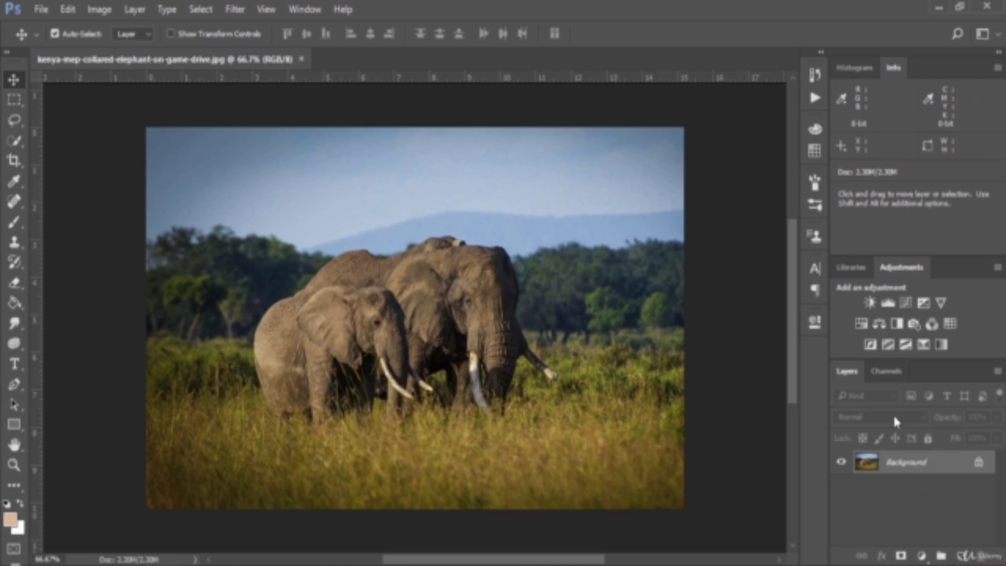
# Add an empty layer above the elephant photo and set up the Gradient tool with the Black, White preset in radial style.
pyautogui.click(962, 555)
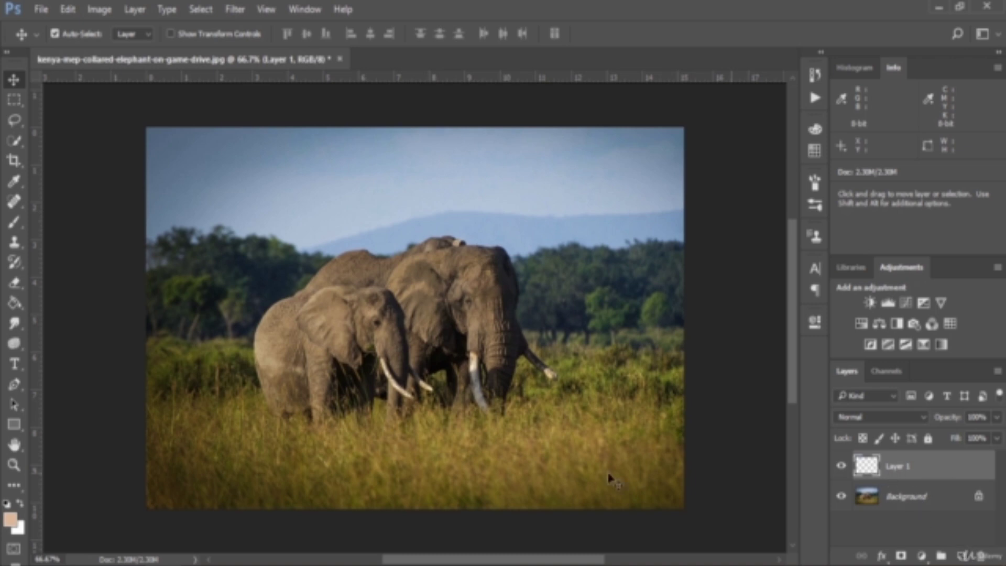
pyautogui.click(14, 303)
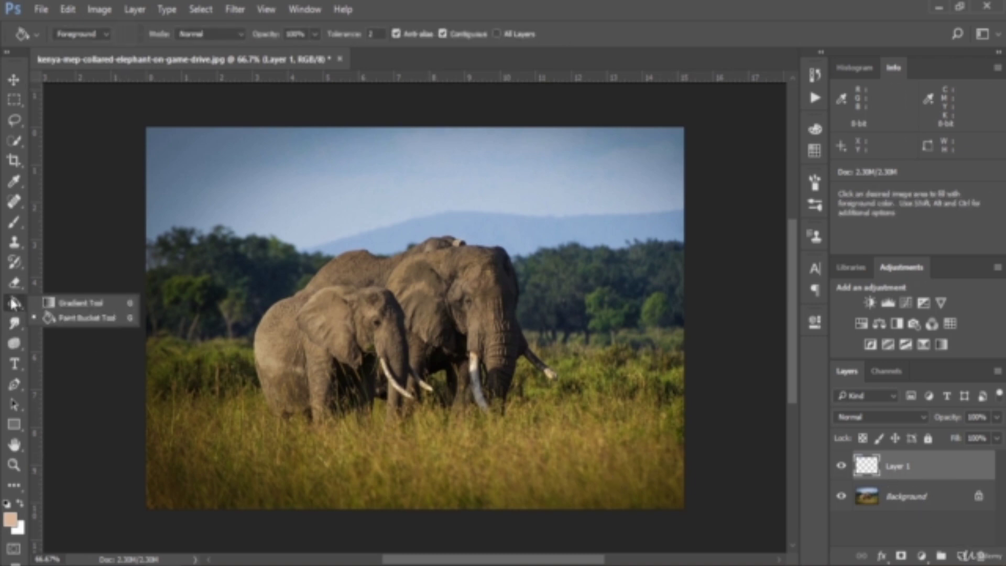
pyautogui.click(82, 304)
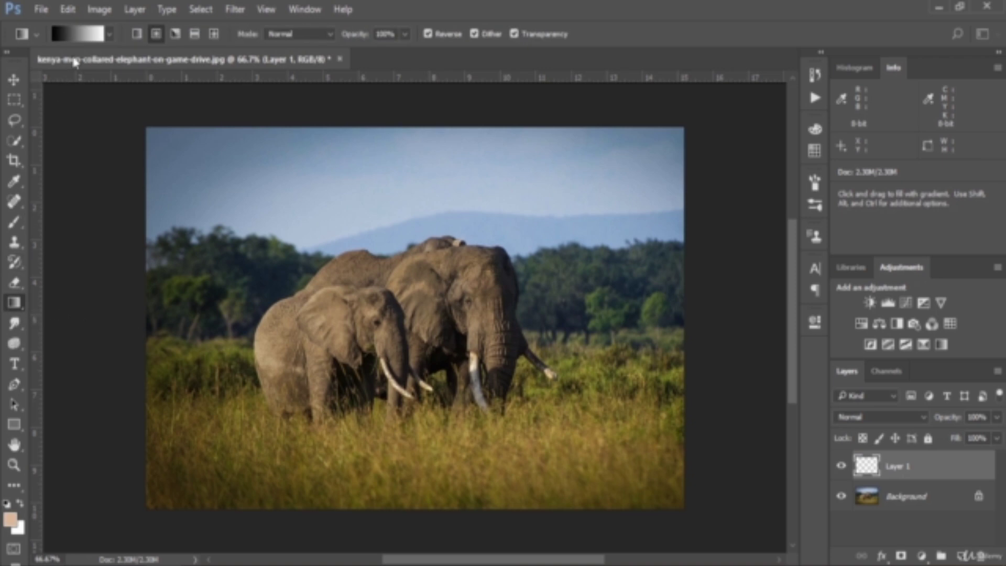
pyautogui.click(80, 37)
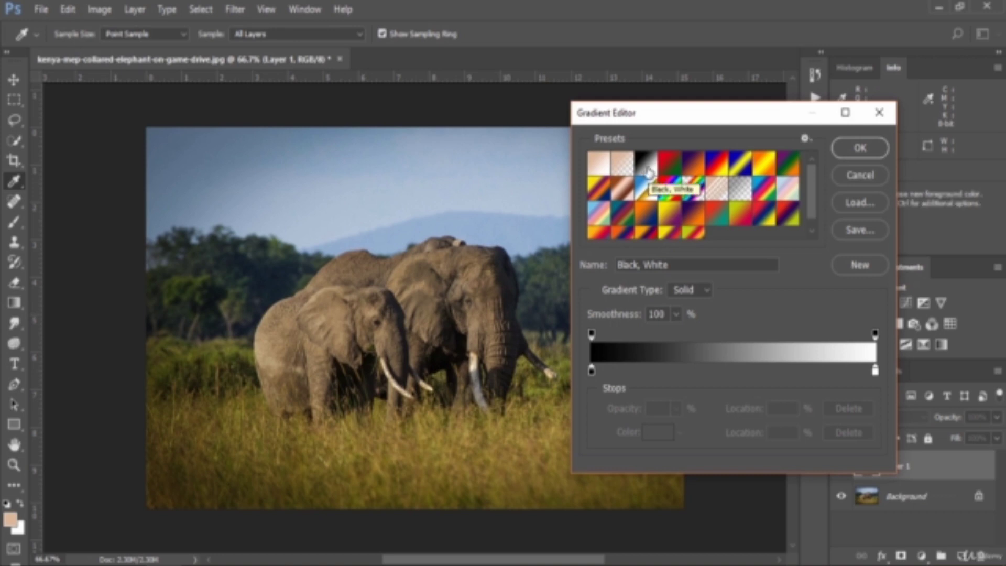
pyautogui.click(861, 149)
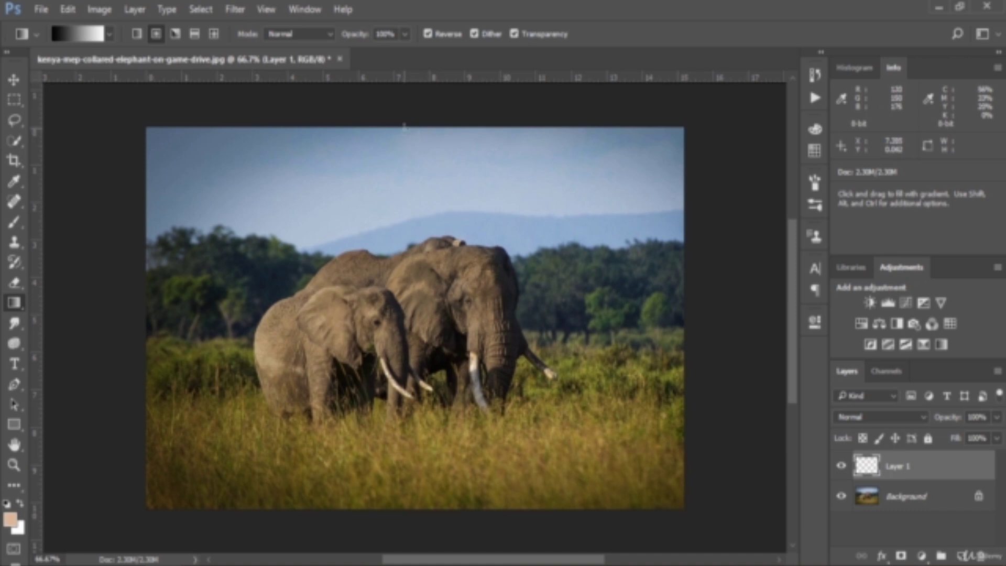
pyautogui.click(155, 35)
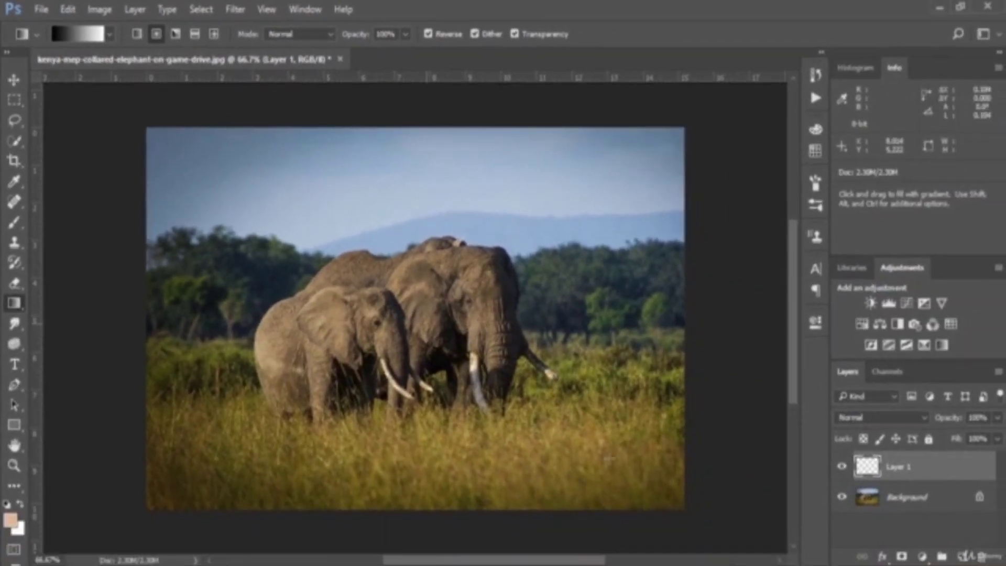
pyautogui.moveTo(607, 459); pyautogui.dragTo(696, 512)
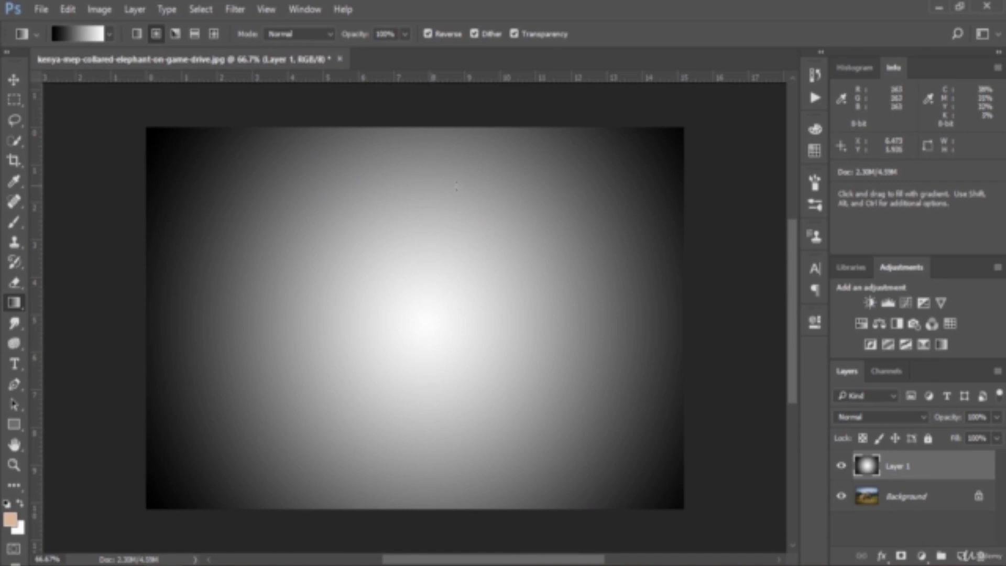
pyautogui.click(429, 34)
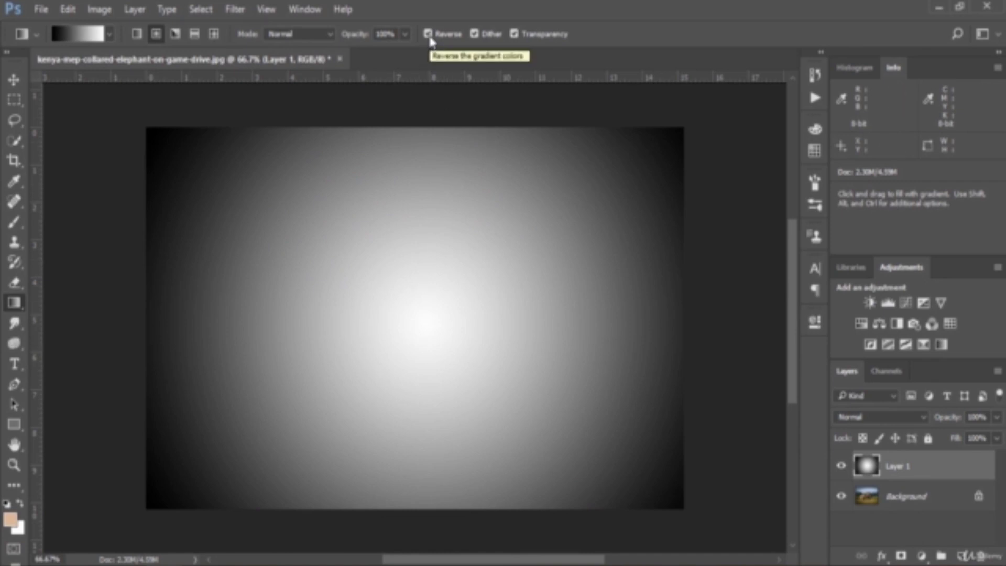
pyautogui.hotkey('ctrl', 'z')
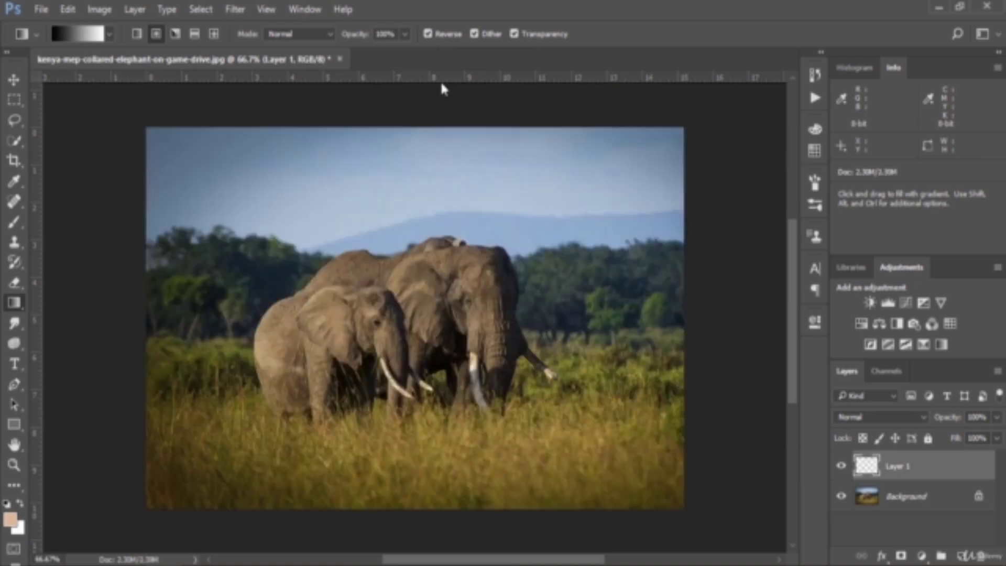
# Fill the new layer with a reversed radial gradient from the photo's center to its corner, and set its blend mode to Multiply.
pyautogui.moveTo(417, 319); pyautogui.dragTo(687, 509)
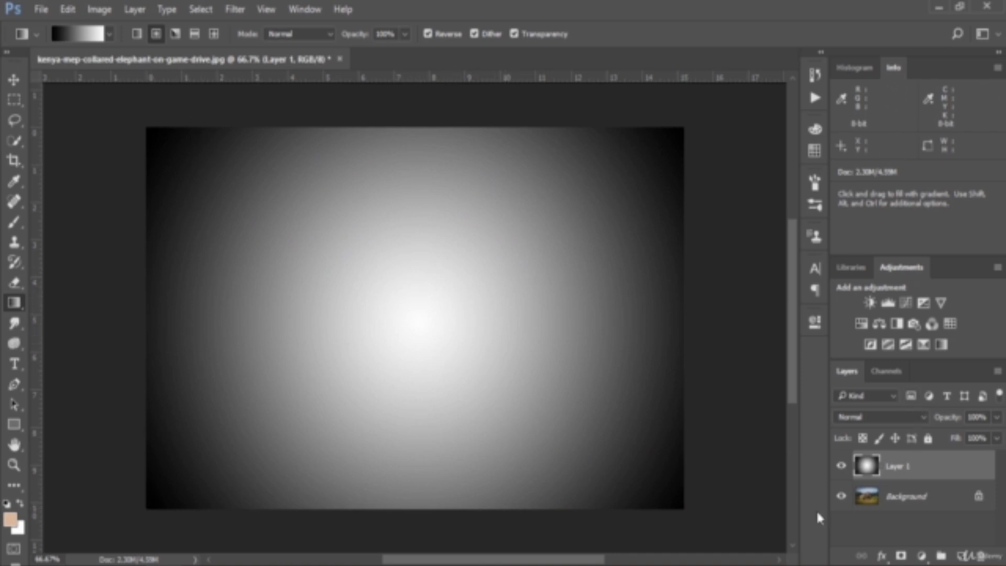
pyautogui.click(890, 416)
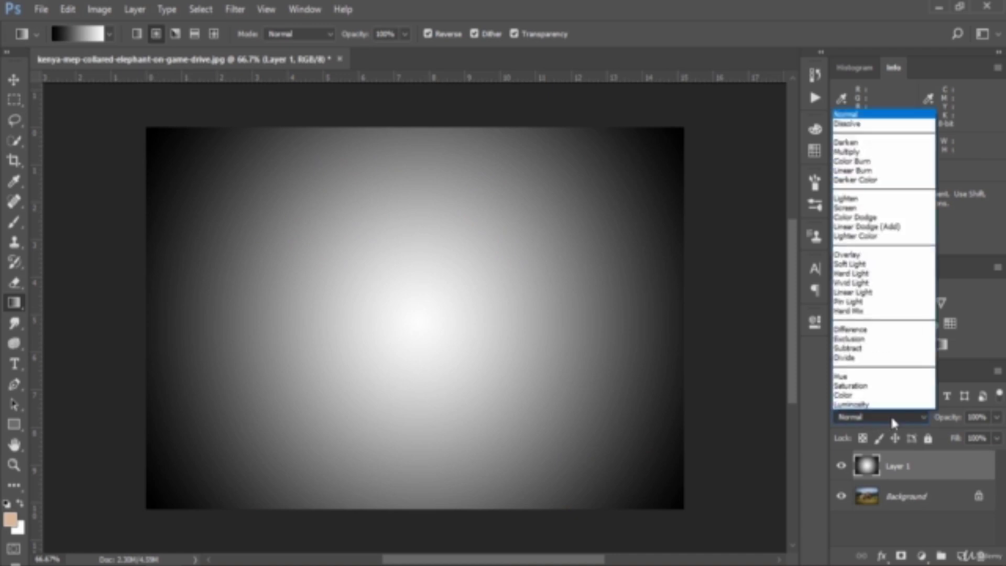
pyautogui.click(870, 152)
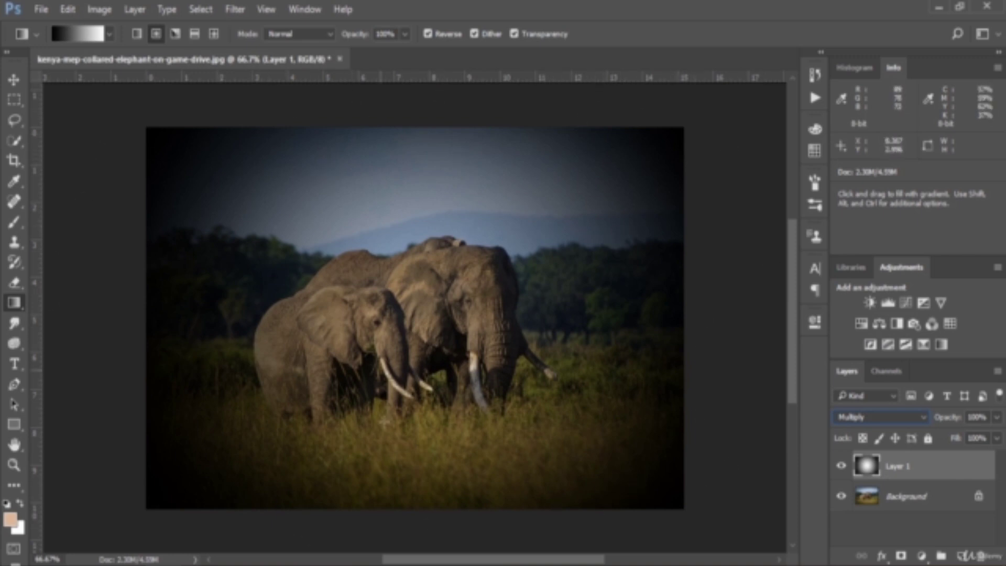
pyautogui.click(888, 411)
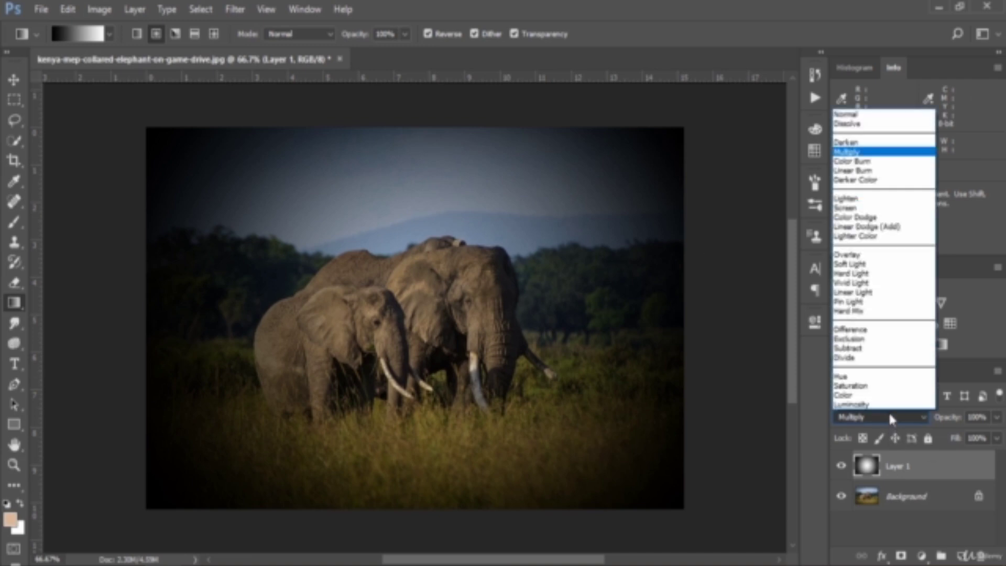
pyautogui.click(888, 410)
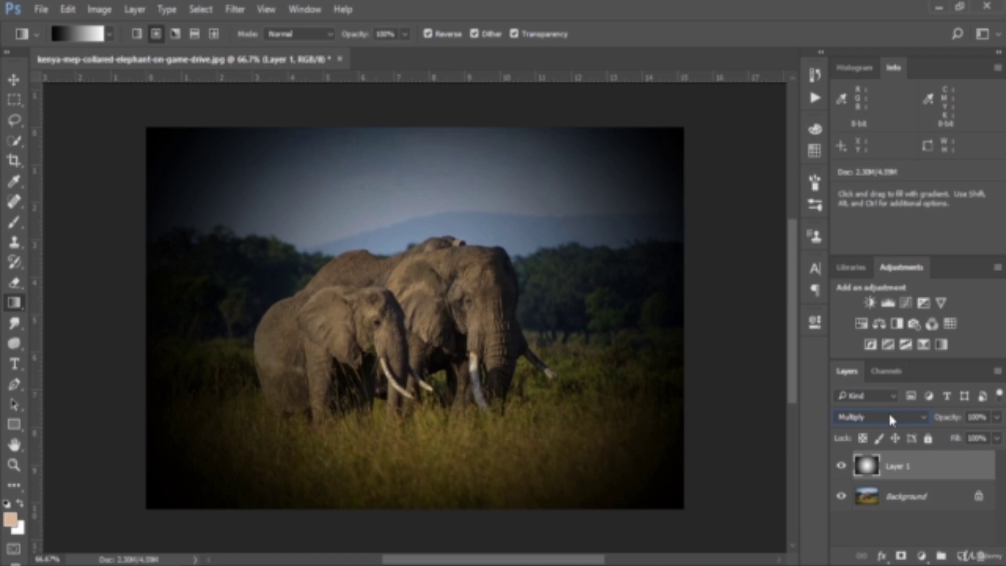